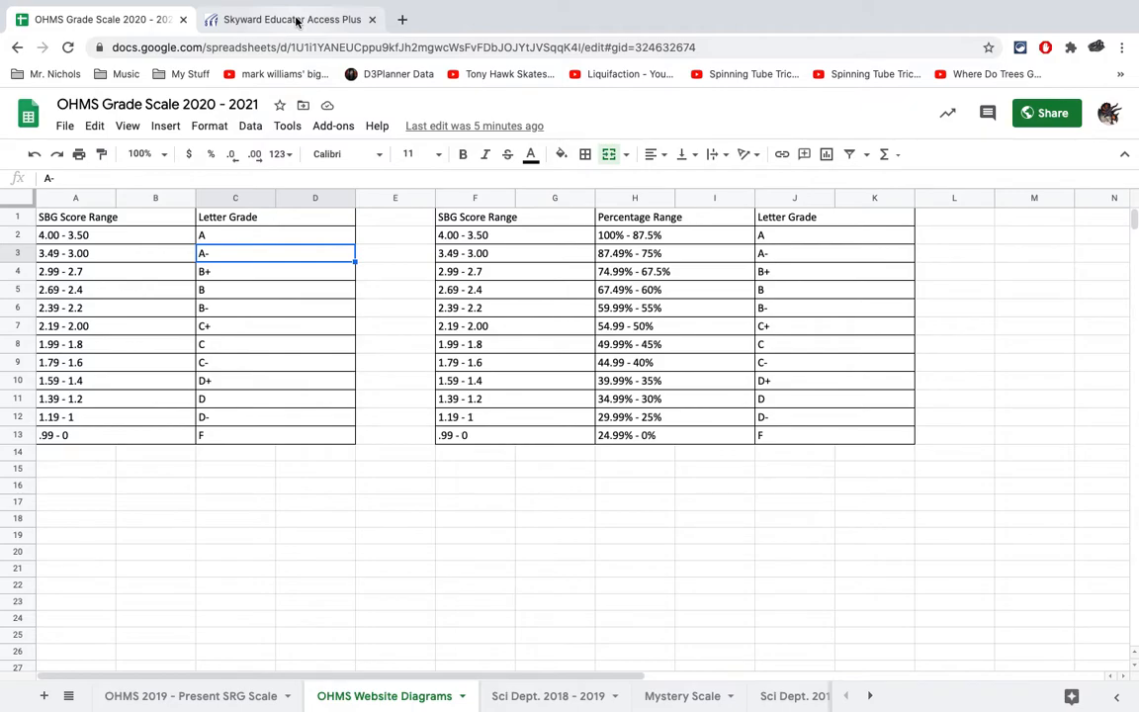
- Switch to the Skyward gradebook, change the max score of the Experiment 2 assignment to 4, save it and return to the gradebook
{"action": "left_click", "coordinate": [261, 20]}
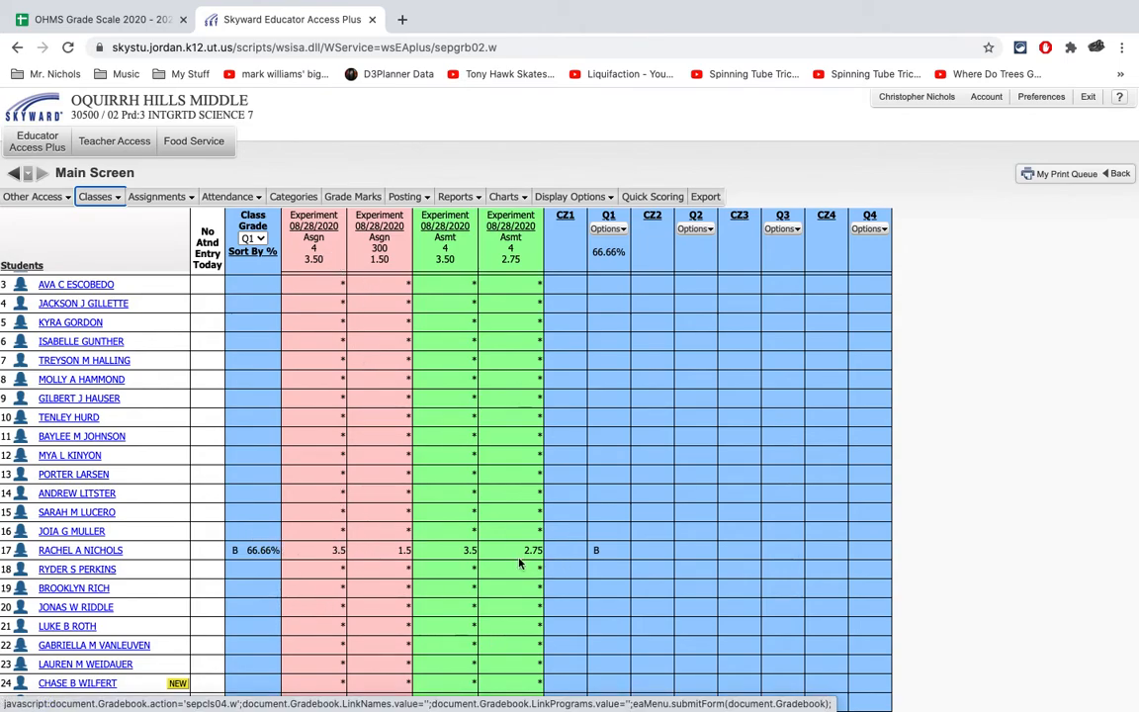
{"action": "left_click", "coordinate": [368, 238]}
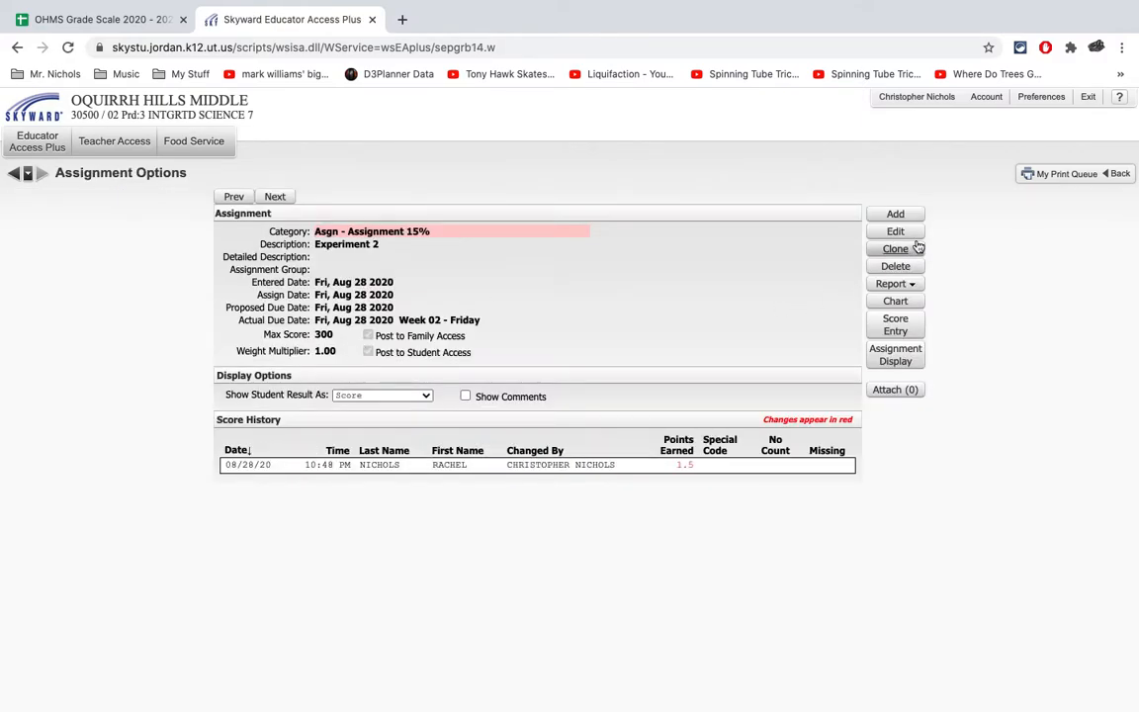
{"action": "left_click", "coordinate": [902, 232]}
{"action": "left_click", "coordinate": [119, 356]}
{"action": "type", "text": "4"}
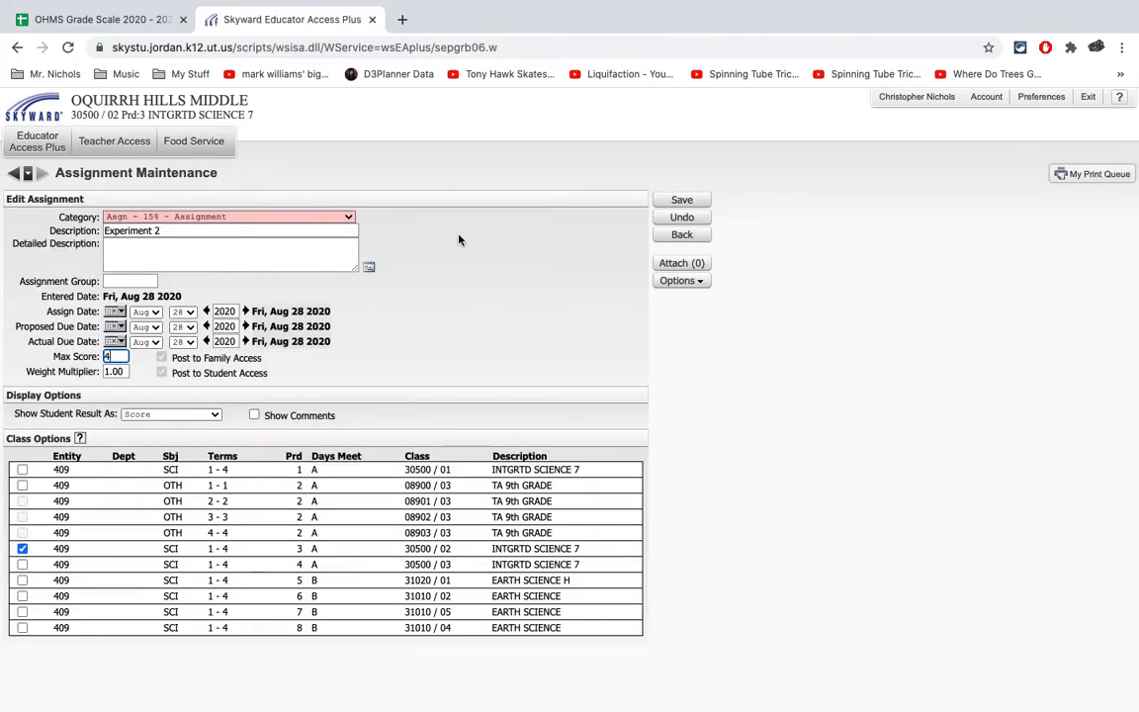
{"action": "left_click", "coordinate": [682, 200]}
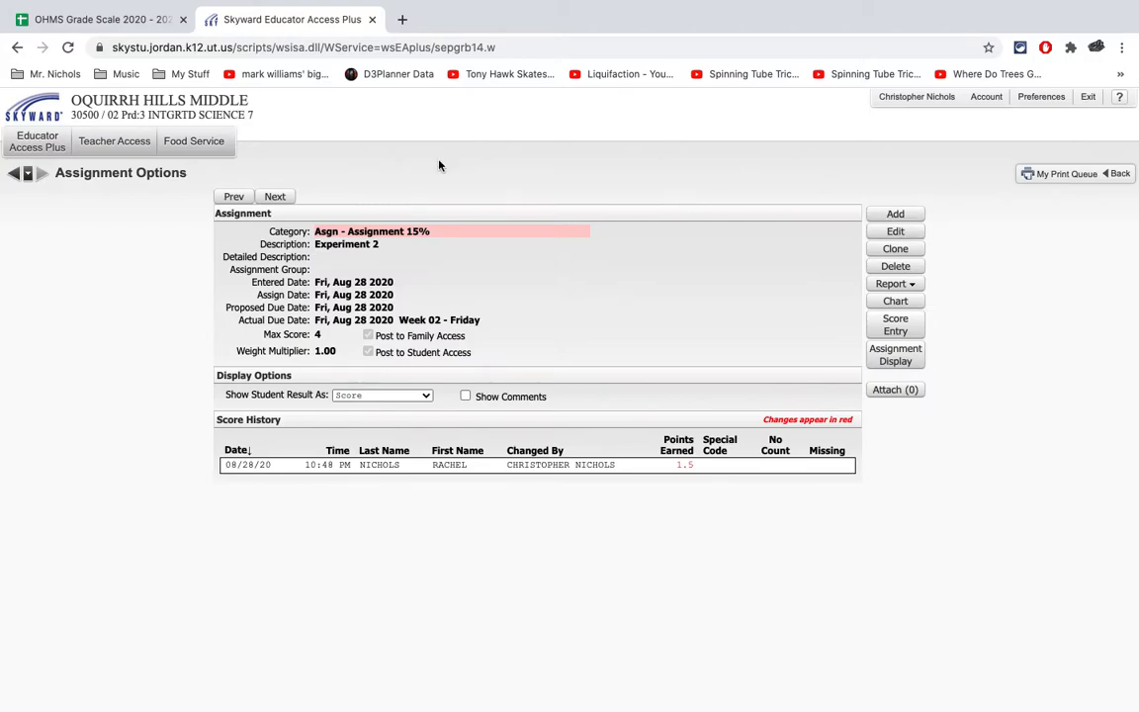
{"action": "left_click", "coordinate": [15, 176]}
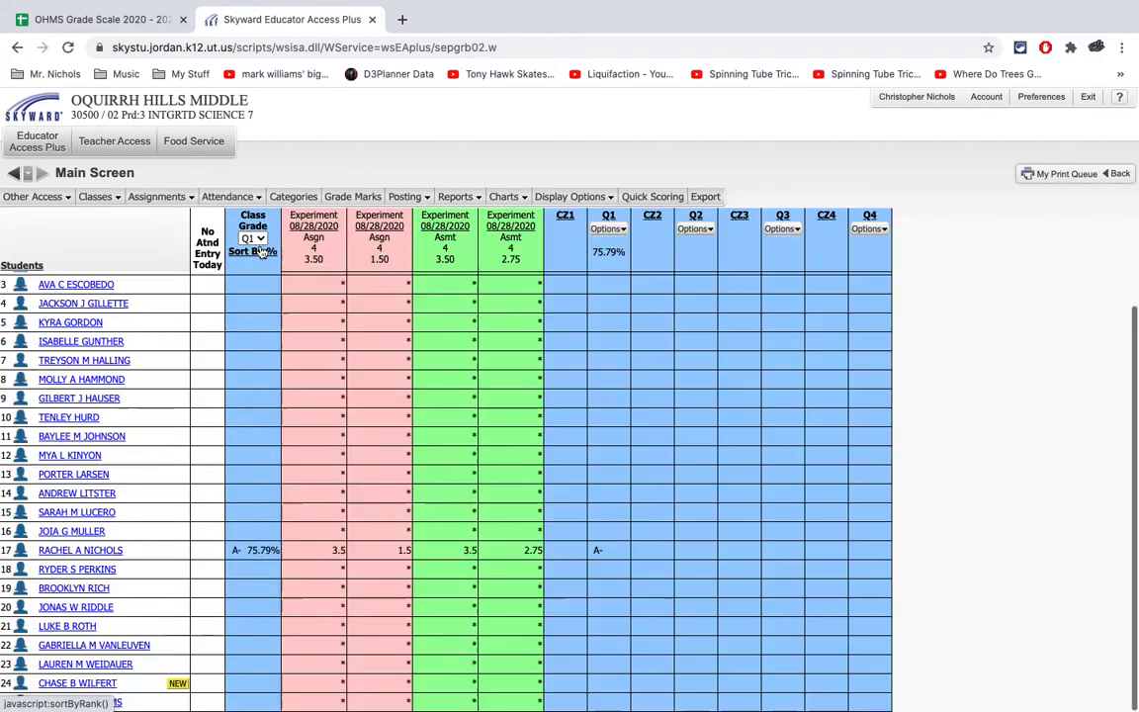
- Examine the grade ranges of the Default Grade Marks group and compare them with the OHMS Grade Scale spreadsheet, returning to the gradebook
{"action": "left_click", "coordinate": [349, 199]}
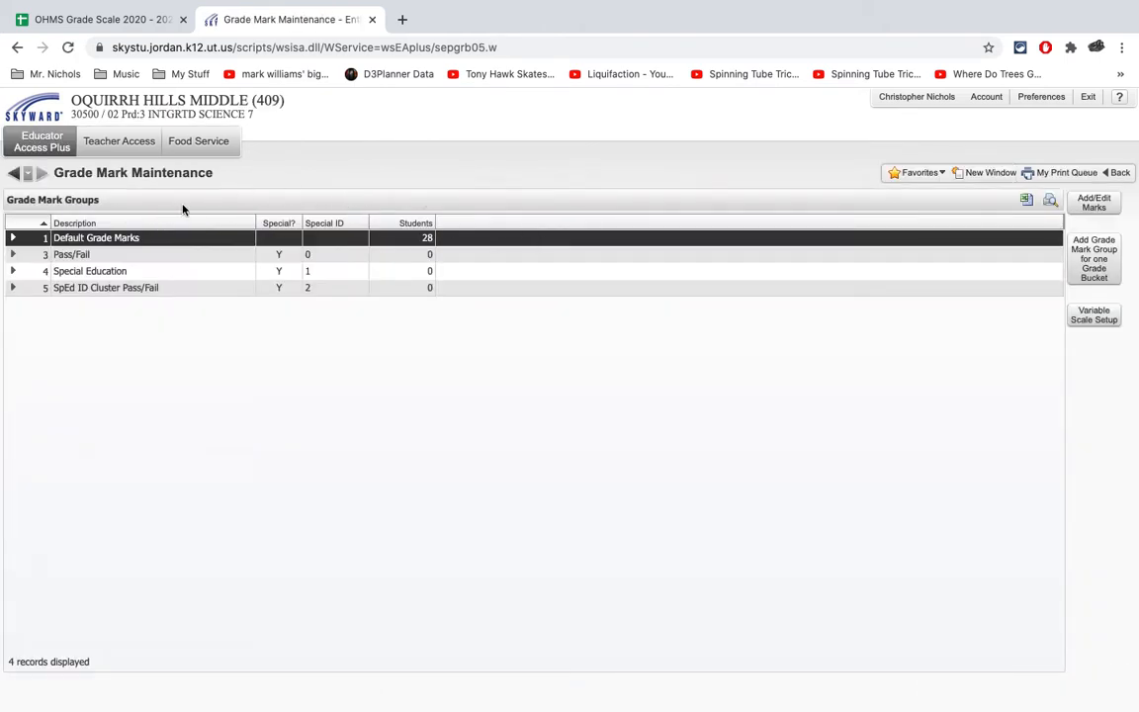
{"action": "left_click", "coordinate": [14, 239]}
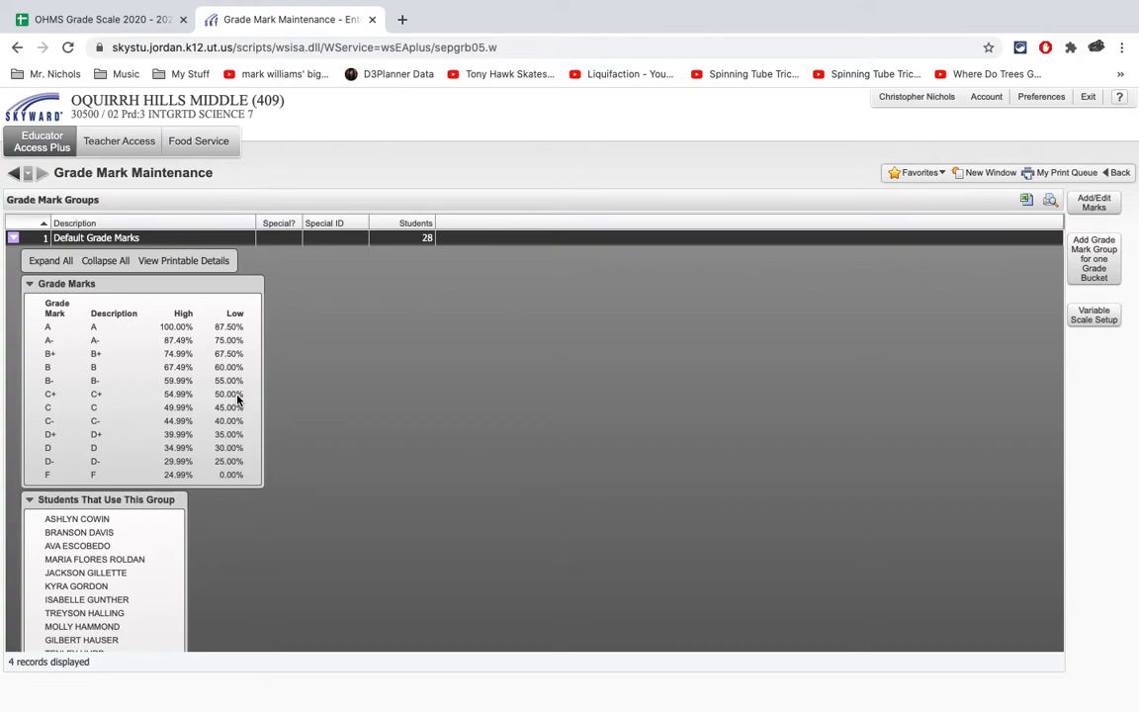
{"action": "left_click", "coordinate": [13, 240]}
{"action": "left_click", "coordinate": [13, 240]}
{"action": "left_click", "coordinate": [113, 28]}
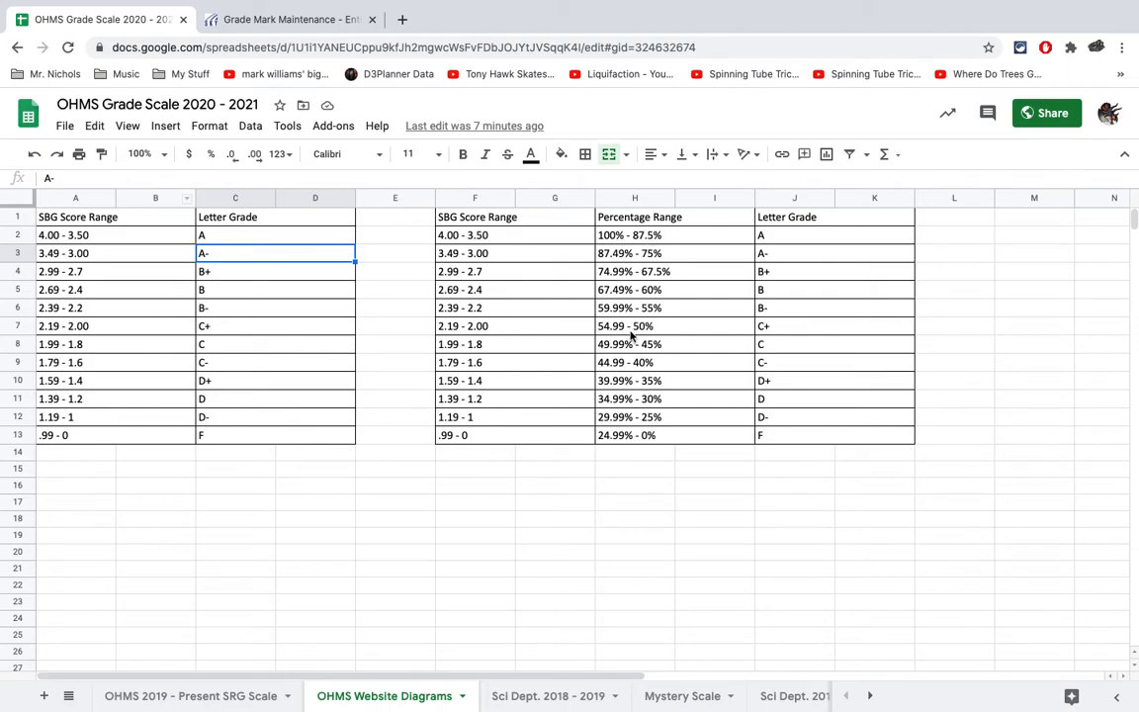
{"action": "left_click", "coordinate": [267, 22]}
{"action": "left_click", "coordinate": [14, 178]}
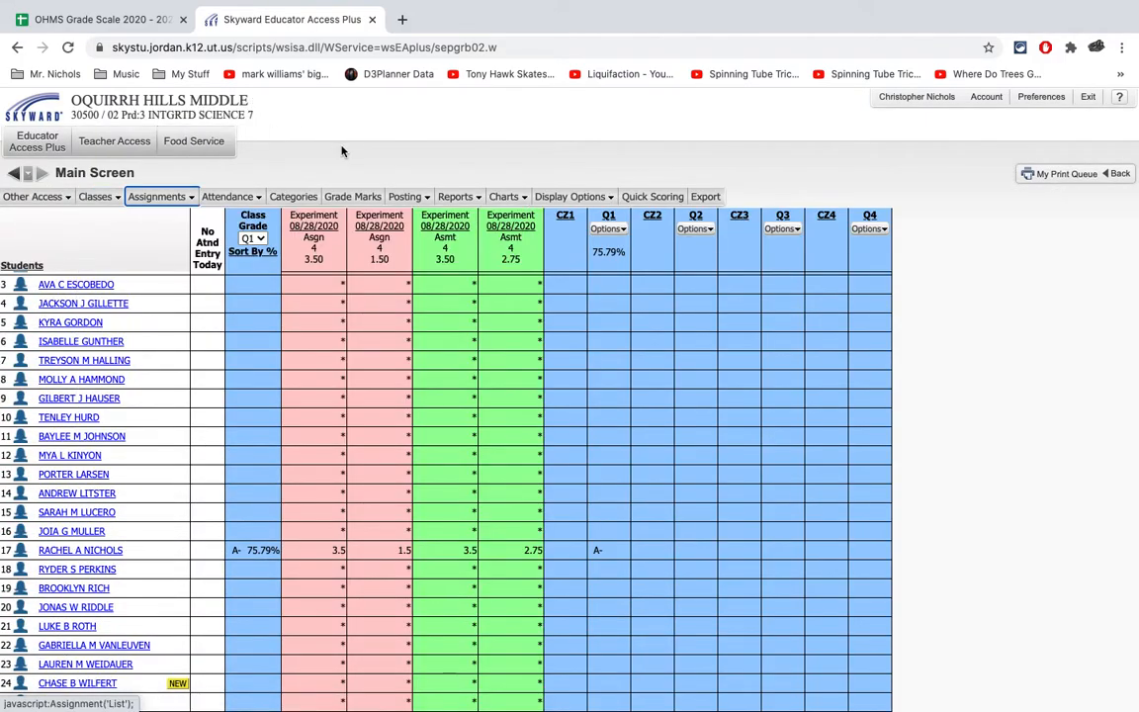
- Review the class's category percentages and the available score methods, leaving them unchanged and returning to the gradebook
{"action": "left_click", "coordinate": [294, 197]}
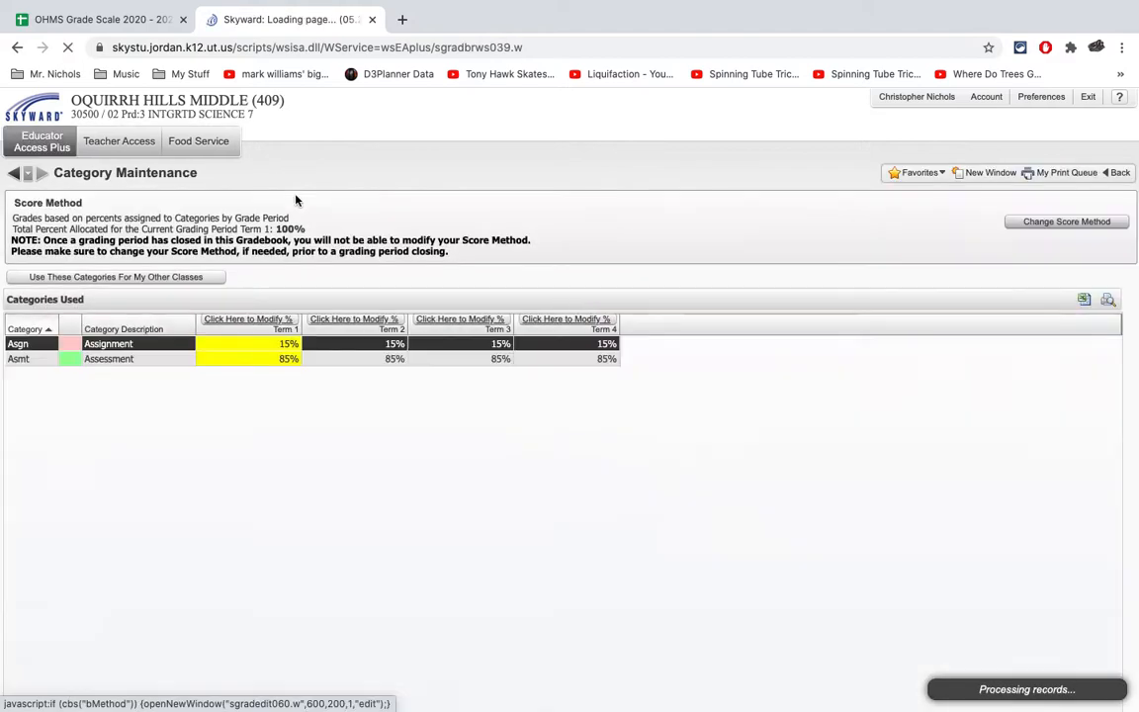
{"action": "left_click", "coordinate": [1069, 223]}
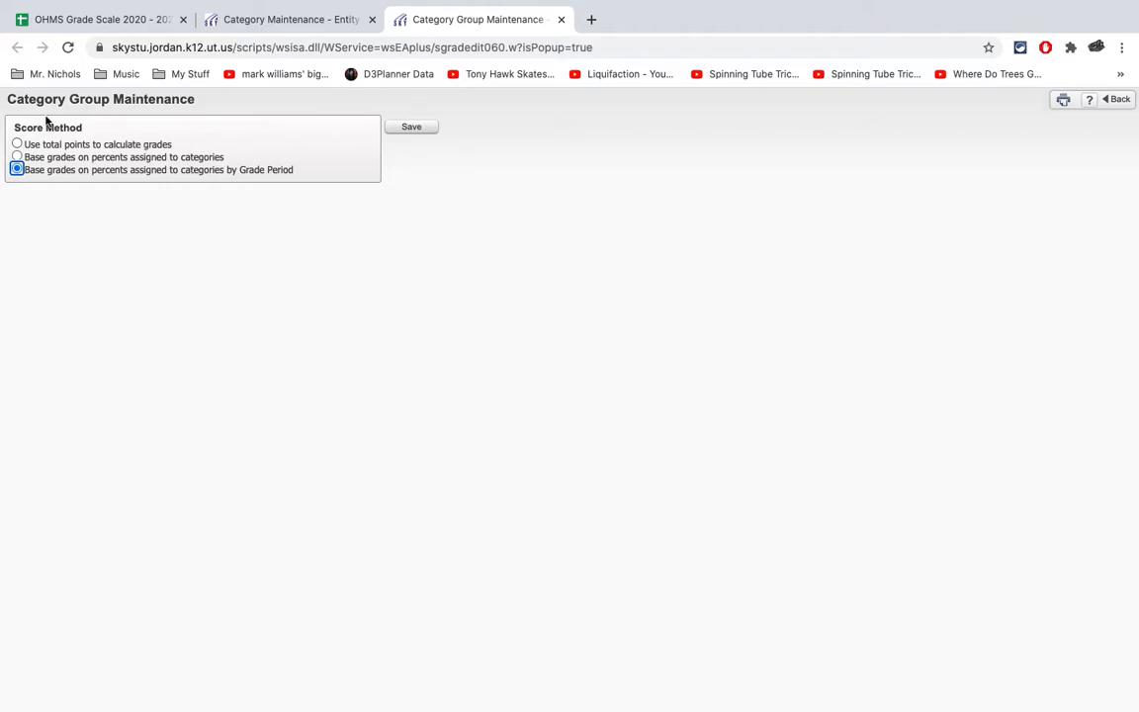
{"action": "left_click", "coordinate": [1115, 99]}
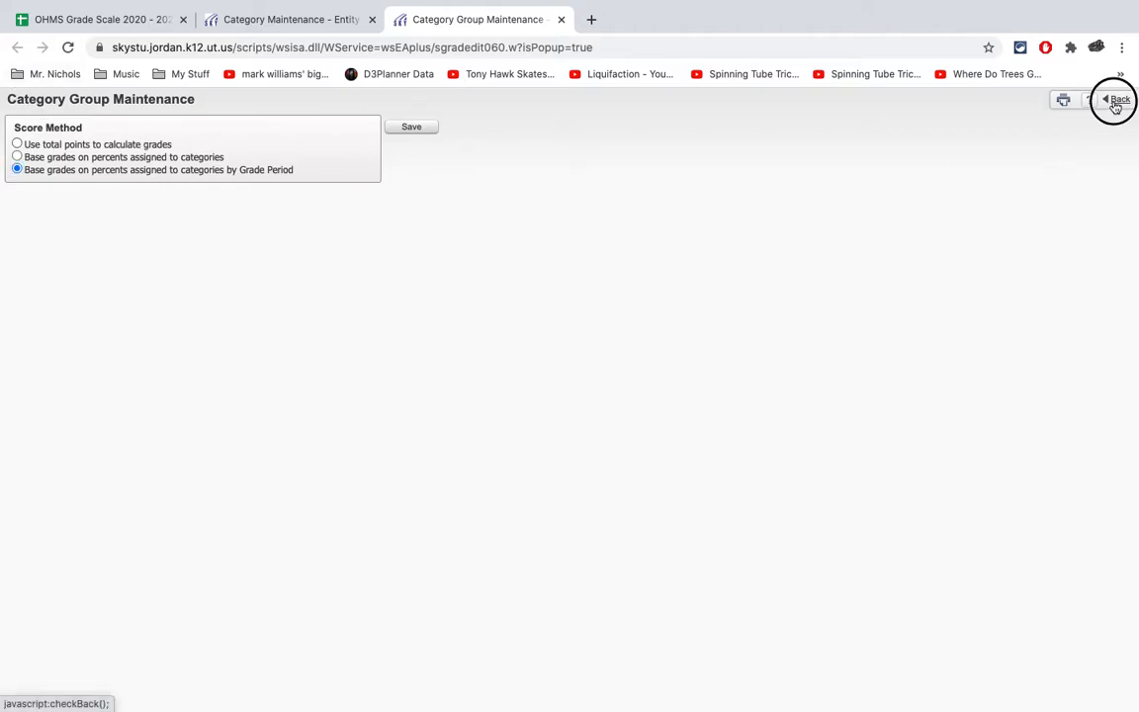
{"action": "left_click", "coordinate": [14, 172]}
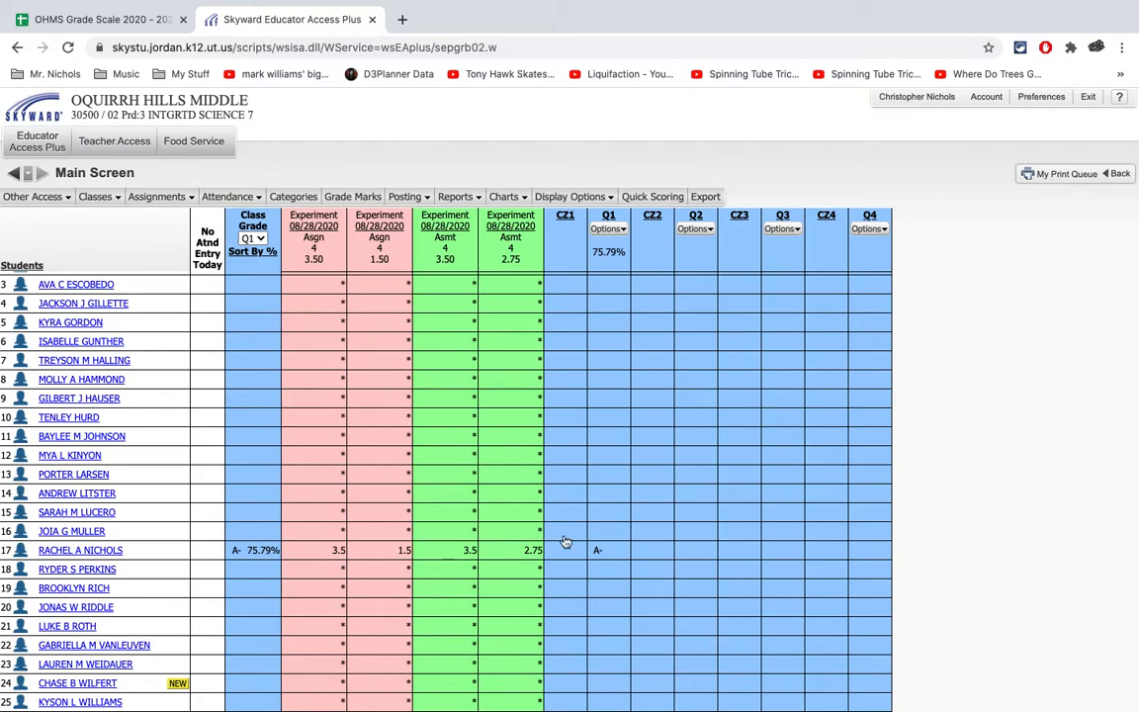
- Change the class's score method to use total points to calculate grades, save it and return to the gradebook
{"action": "left_click", "coordinate": [292, 196]}
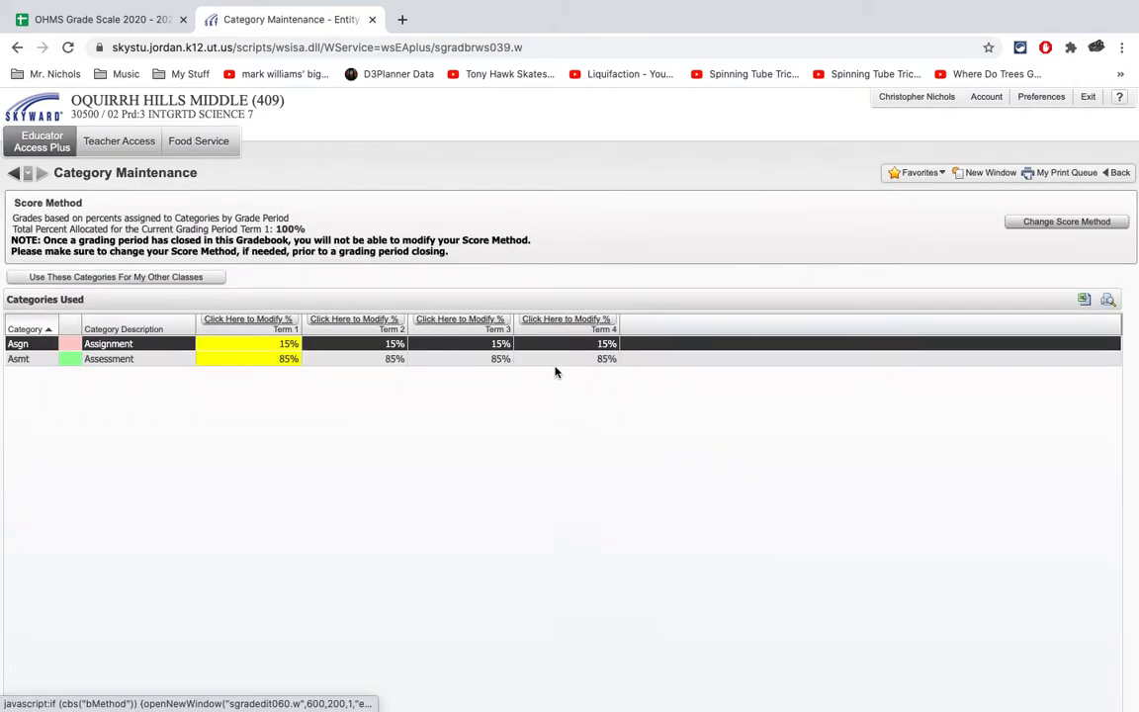
{"action": "left_click", "coordinate": [1055, 222]}
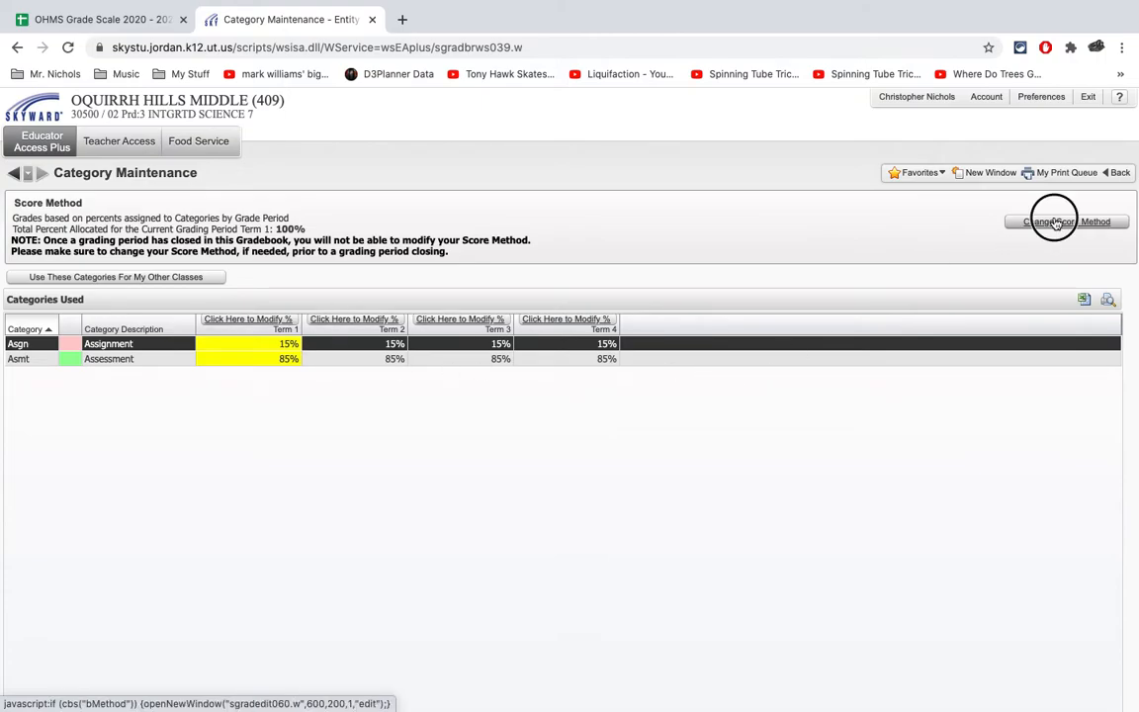
{"action": "left_click", "coordinate": [16, 144]}
{"action": "left_click", "coordinate": [420, 134]}
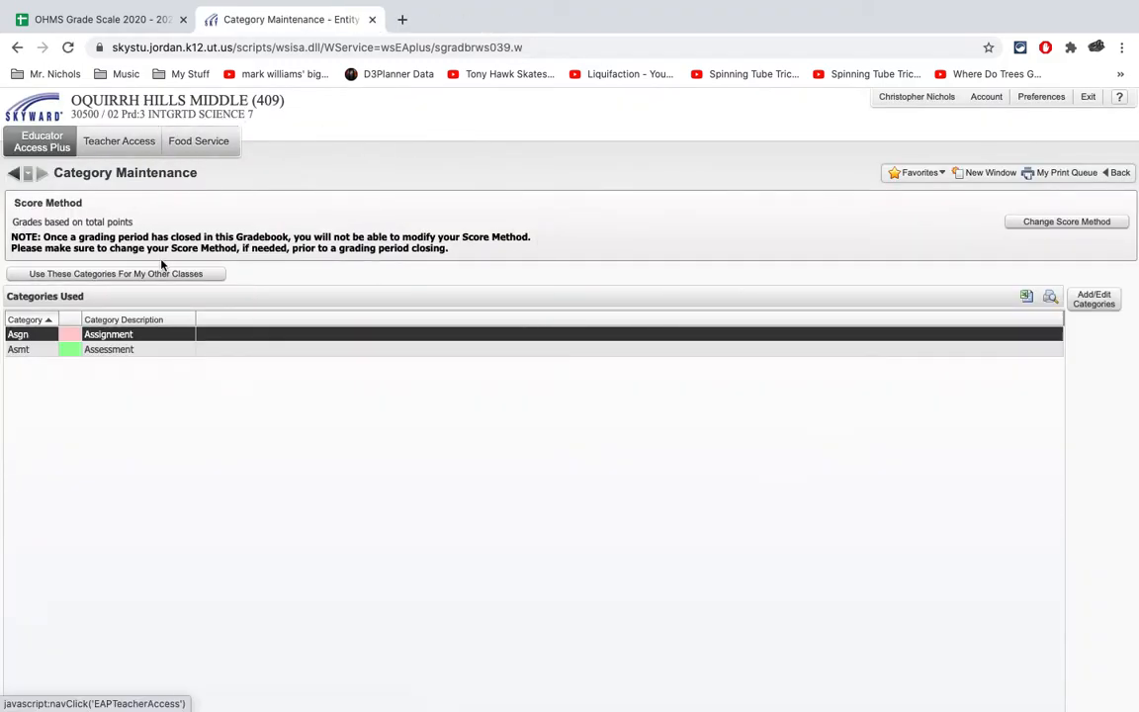
{"action": "left_click", "coordinate": [14, 174]}
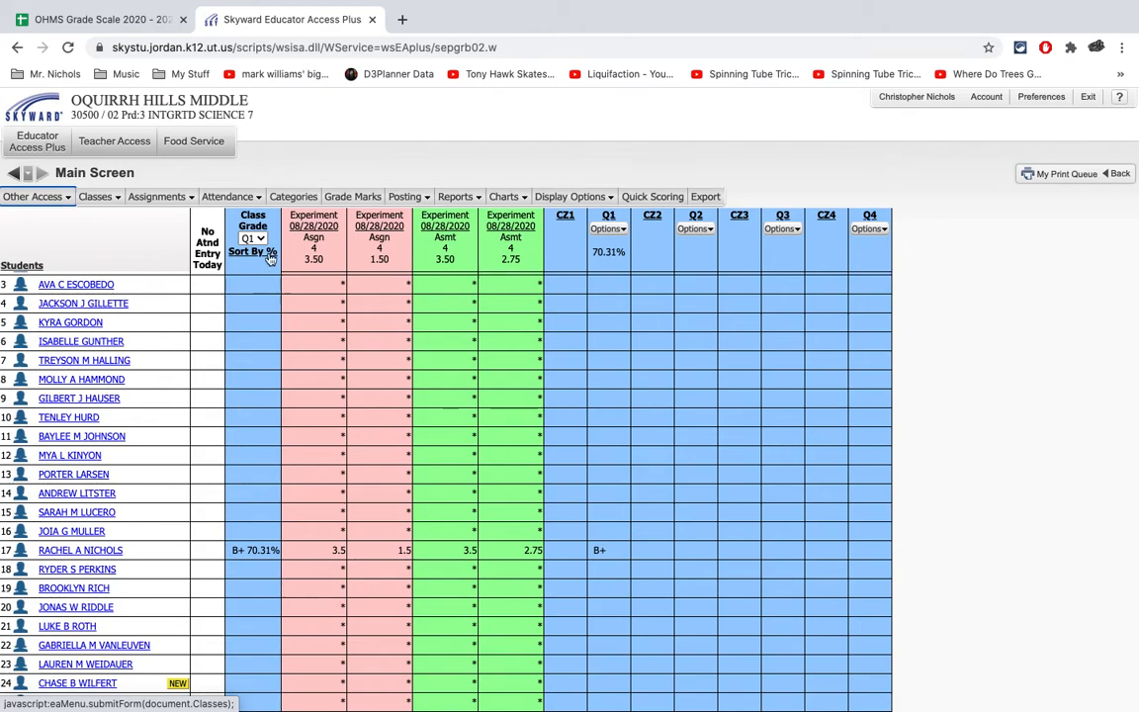
- Set the score method to base grades on percents assigned to categories by Grade Period and save it
{"action": "left_click", "coordinate": [282, 196]}
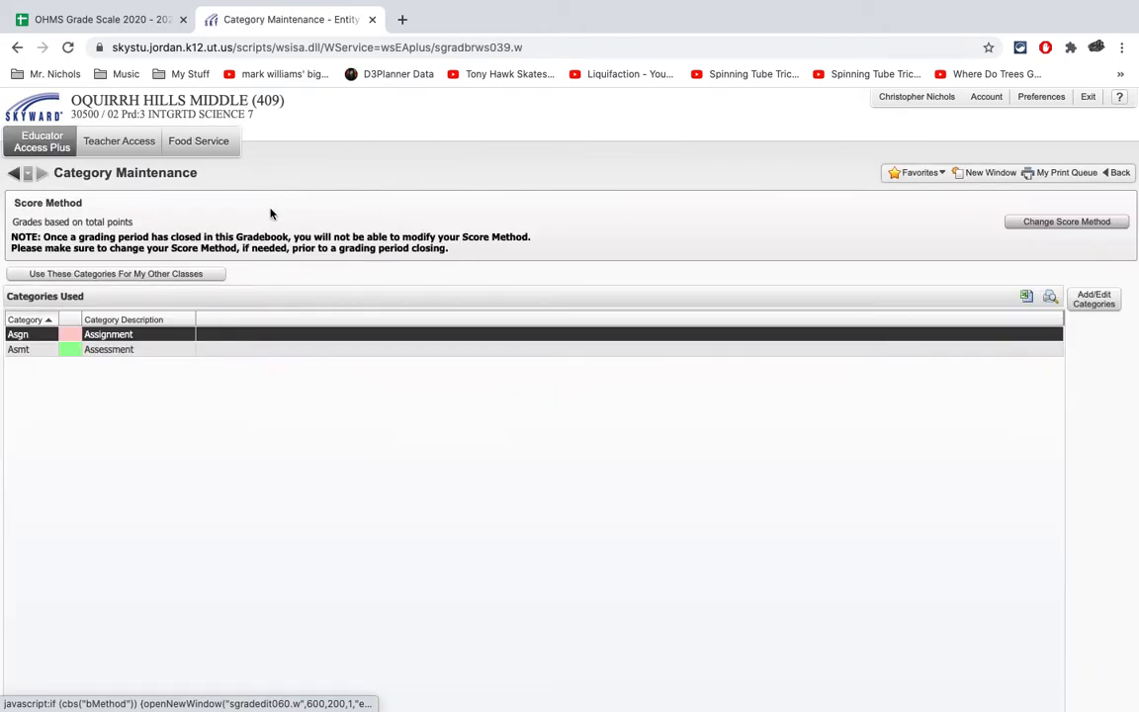
{"action": "left_click", "coordinate": [1057, 226]}
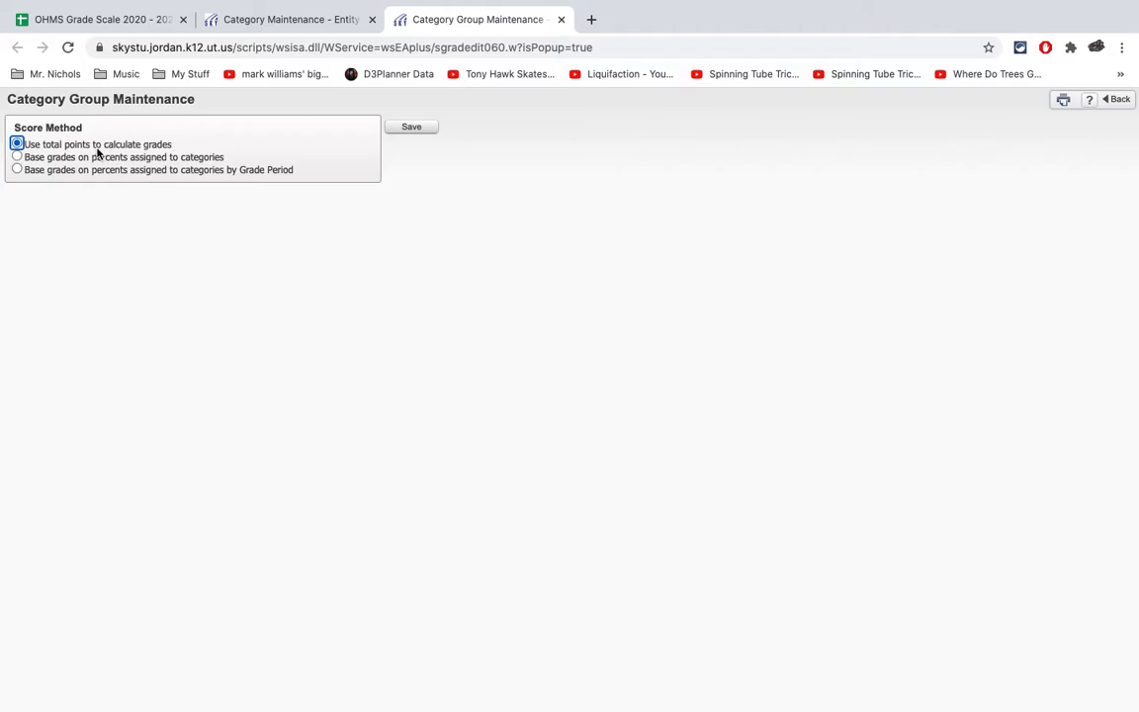
{"action": "left_click", "coordinate": [74, 170]}
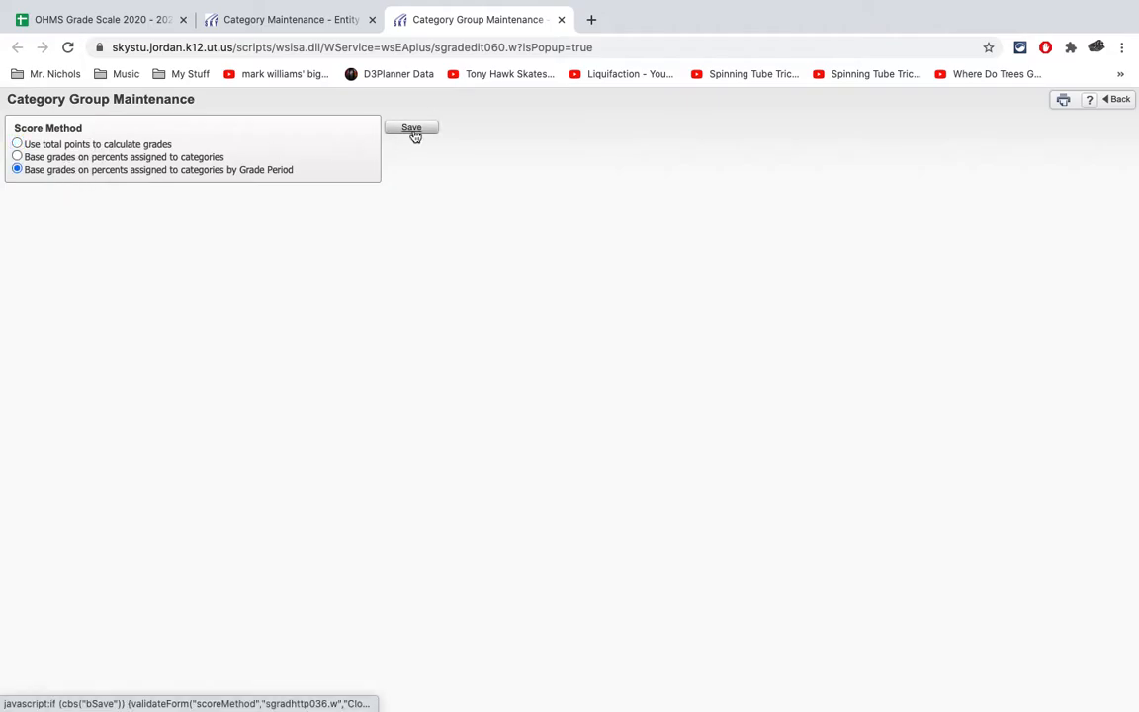
{"action": "left_click", "coordinate": [413, 129]}
- Set the Term 1 category percents to 15 for Assignment and 85 for Assessment, save them and return to the gradebook
{"action": "left_click", "coordinate": [282, 320]}
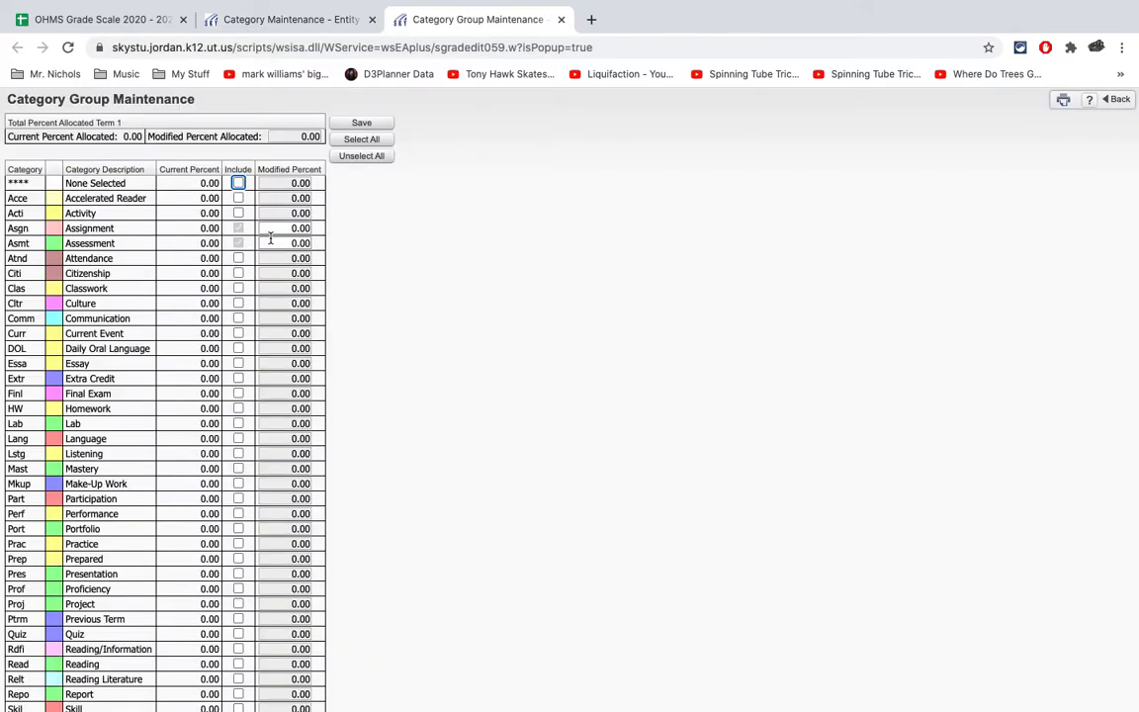
{"action": "left_click", "coordinate": [275, 228]}
{"action": "type", "text": "15"}
{"action": "left_click", "coordinate": [274, 244]}
{"action": "type", "text": "85"}
{"action": "left_click", "coordinate": [430, 221]}
{"action": "left_click", "coordinate": [360, 123]}
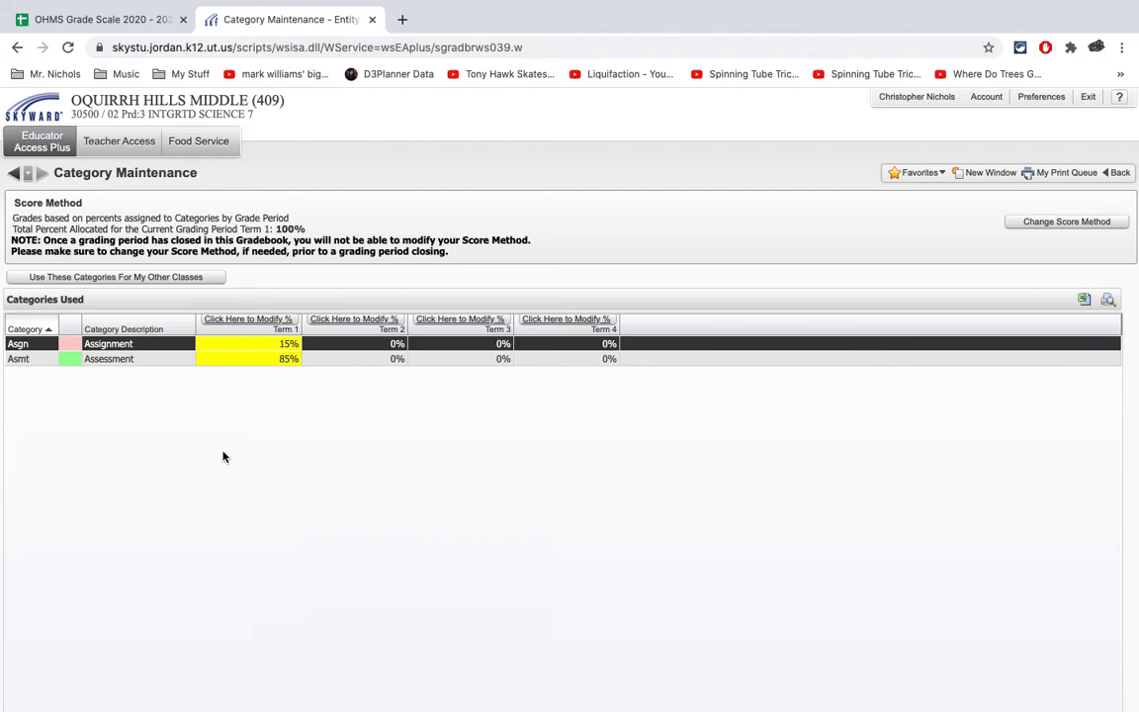
{"action": "left_click", "coordinate": [14, 173]}
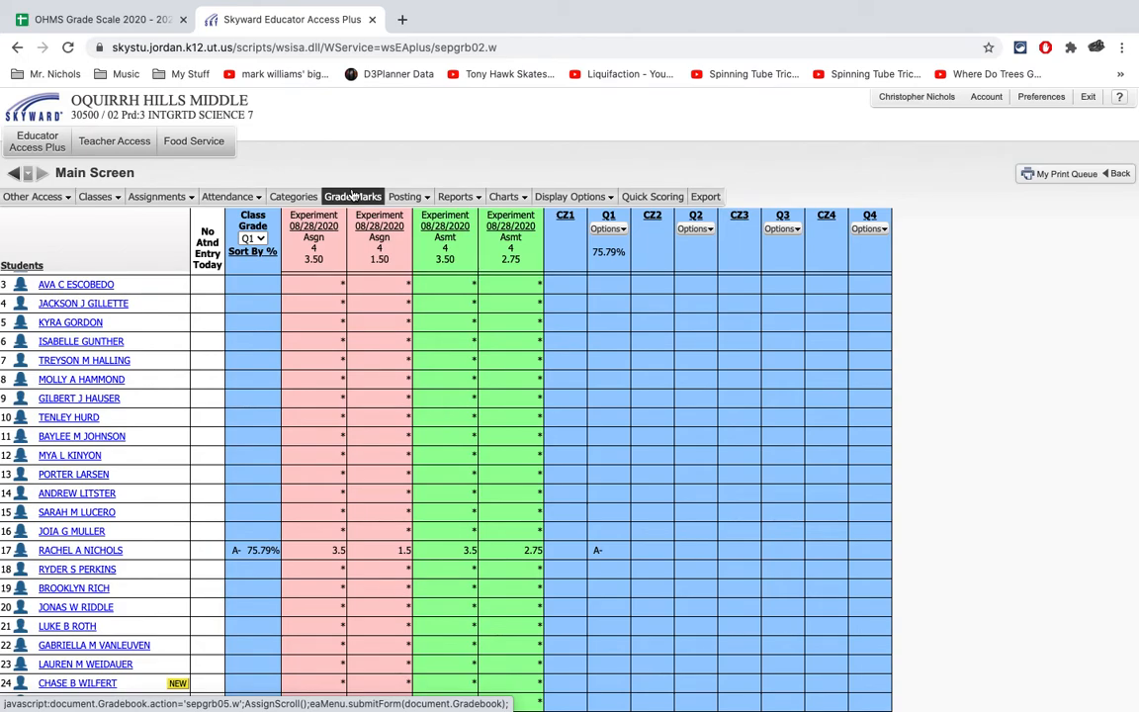
- Save the grade mark Variable Scale Setup with the variable scale deactivated, accepting the update for the other class sections
{"action": "left_click", "coordinate": [353, 195]}
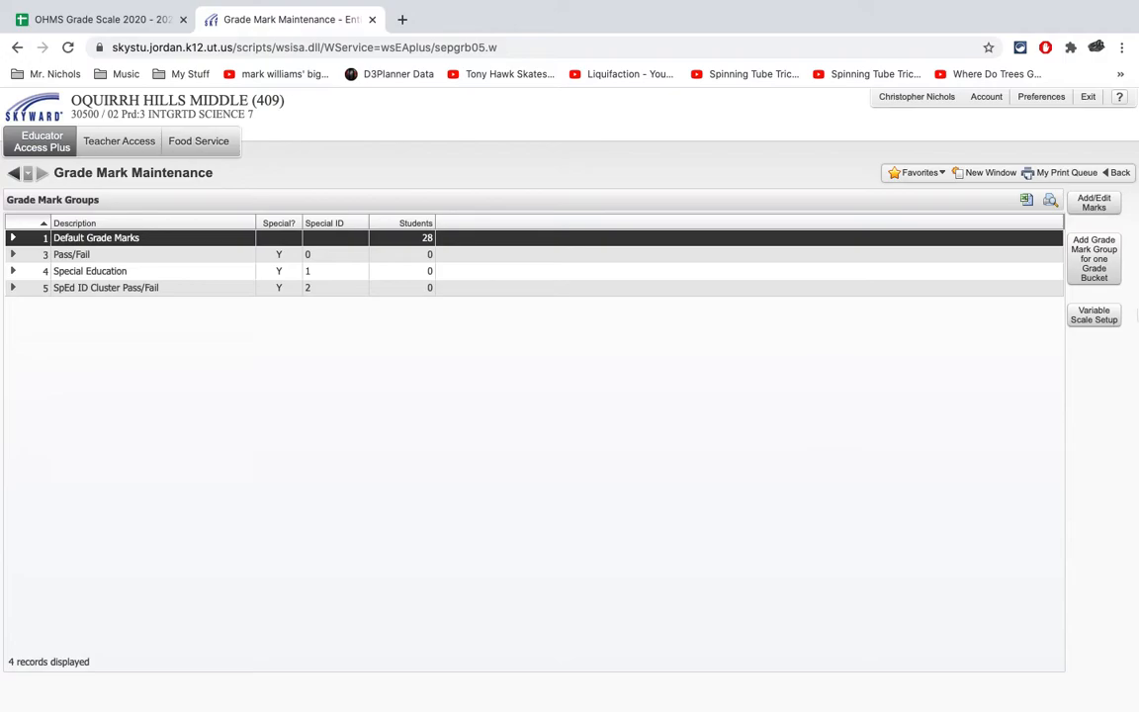
{"action": "left_click", "coordinate": [1097, 320]}
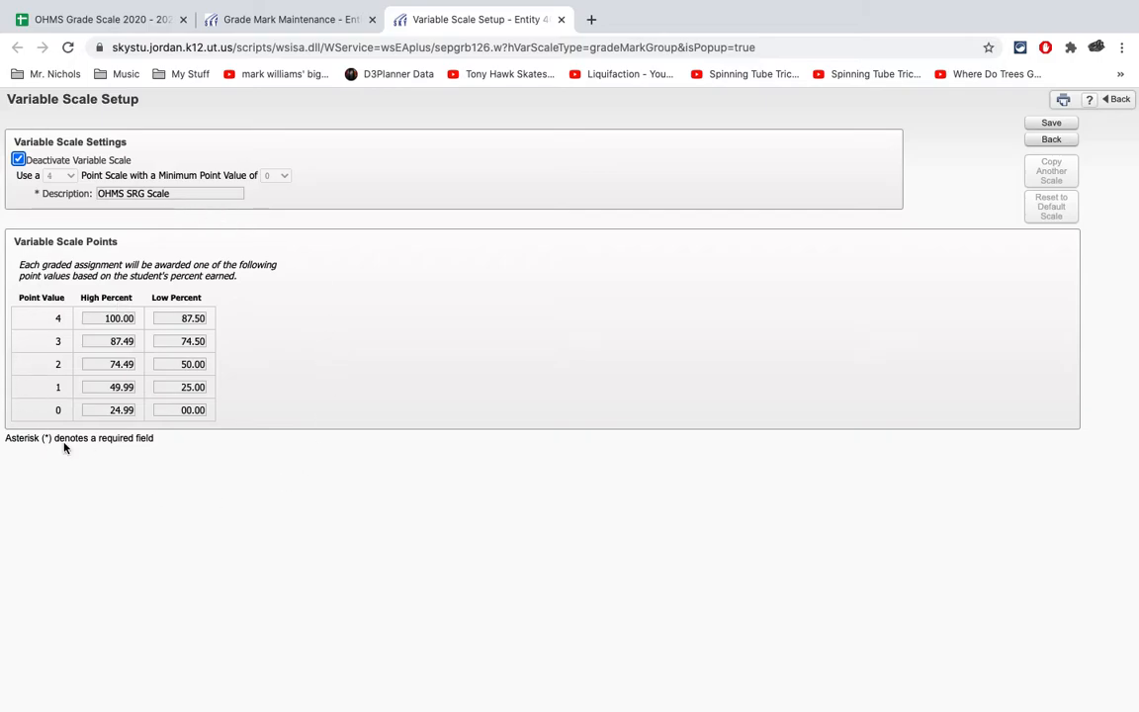
{"action": "left_click", "coordinate": [218, 363]}
{"action": "left_click_drag", "start_coordinate": [218, 363], "coordinate": [219, 344]}
{"action": "left_click", "coordinate": [242, 345]}
{"action": "left_click", "coordinate": [1051, 123]}
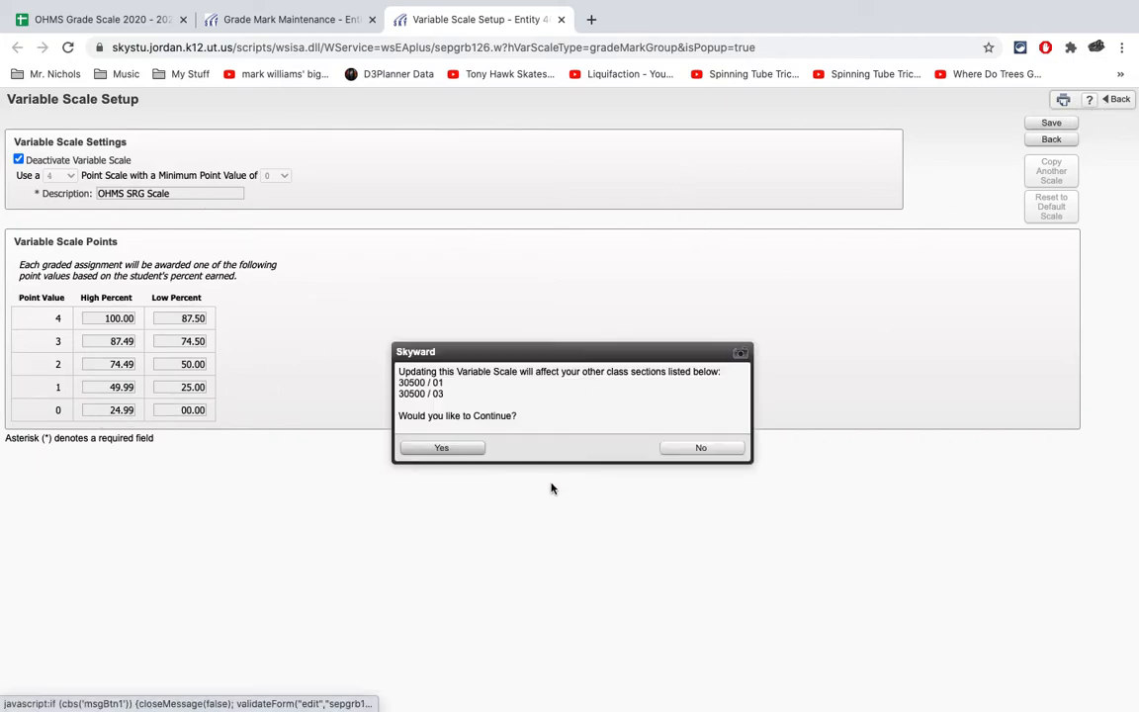
{"action": "left_click", "coordinate": [471, 451]}
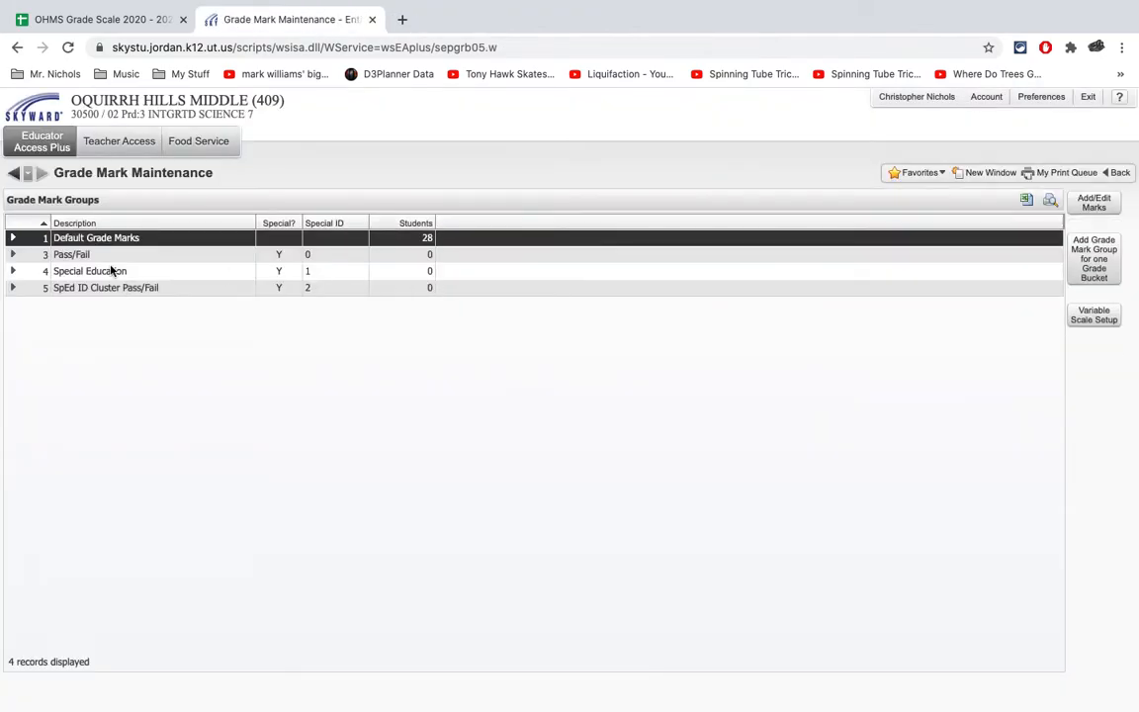
- Edit the default grade marks, setting A to a high of 4.00 and low of 3.50, and the A- low to 3.00
{"action": "left_click", "coordinate": [1094, 203]}
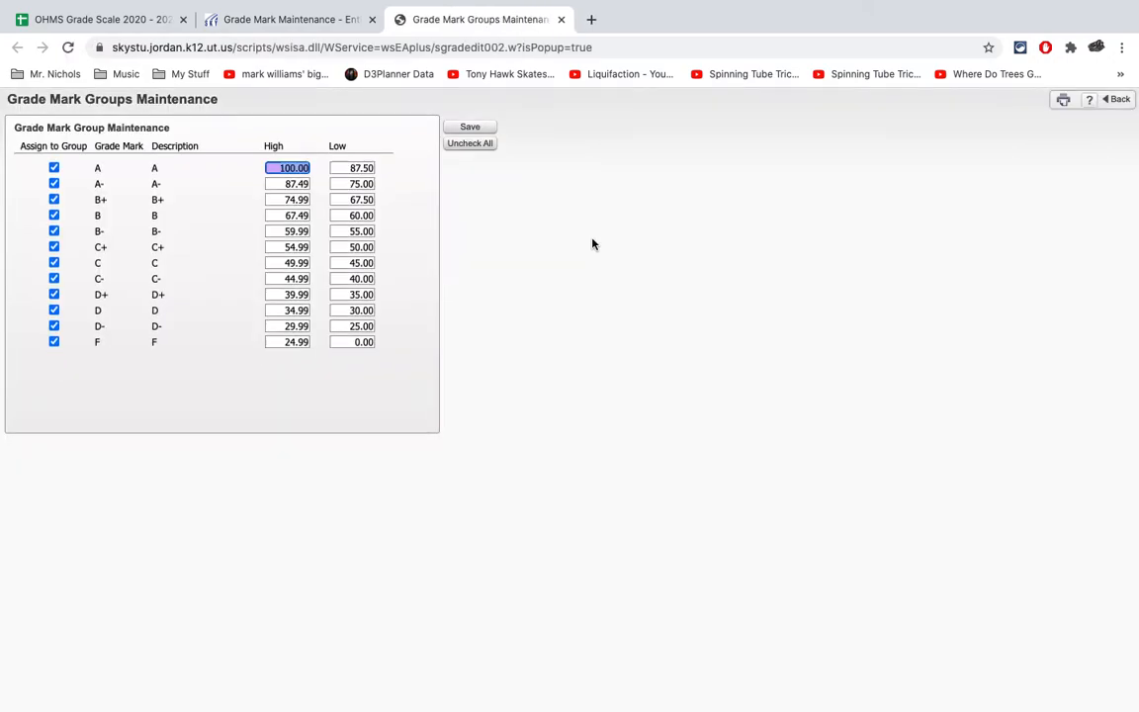
{"action": "type", "text": "4"}
{"action": "key", "text": "Tab"}
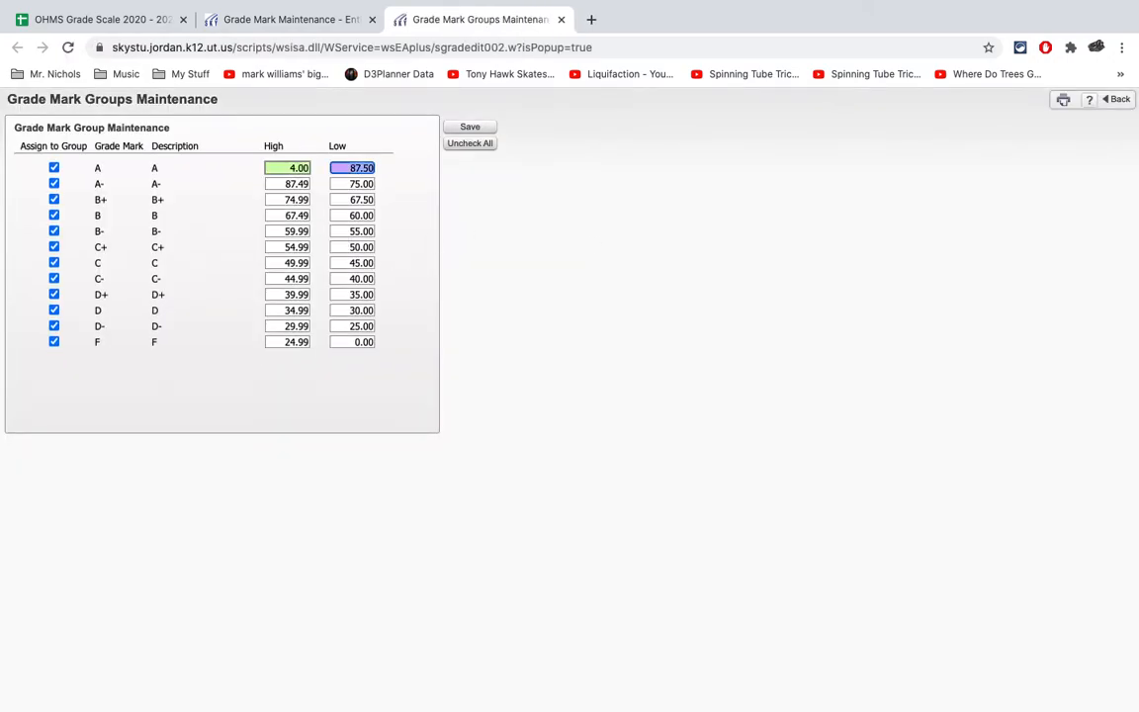
{"action": "type", "text": "3.6"}
{"action": "key", "text": "Tab"}
{"action": "key", "text": "Tab"}
{"action": "type", "text": "3.0"}
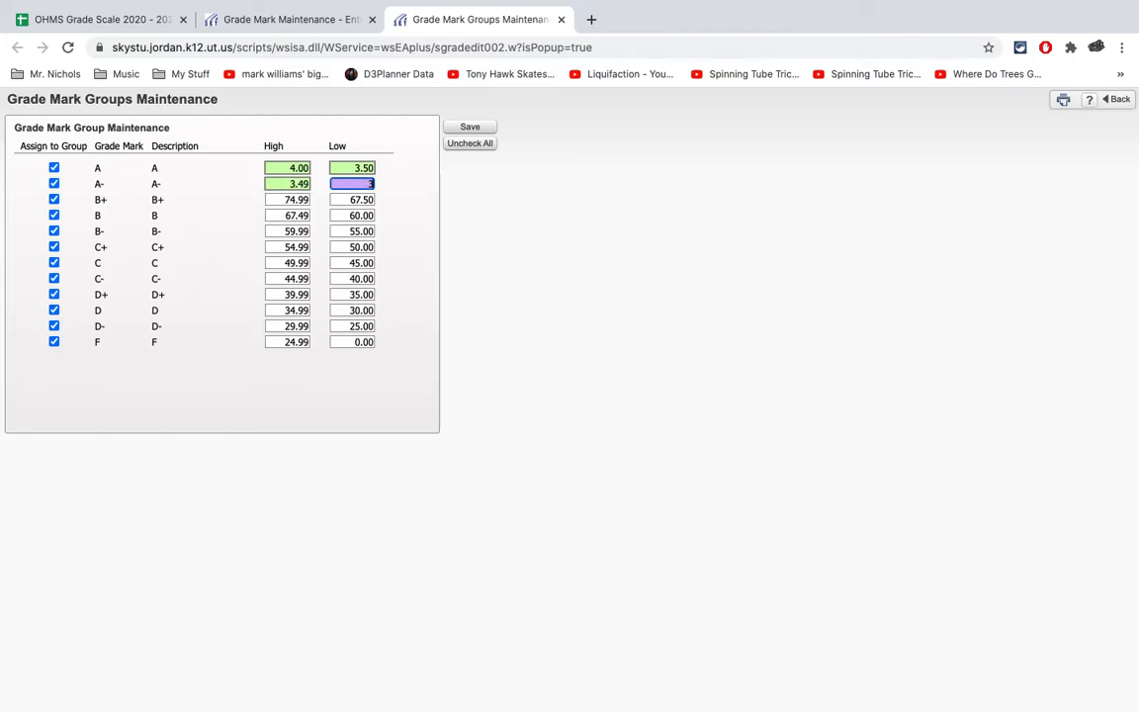
{"action": "key", "text": "Tab"}
{"action": "key", "text": "Tab"}
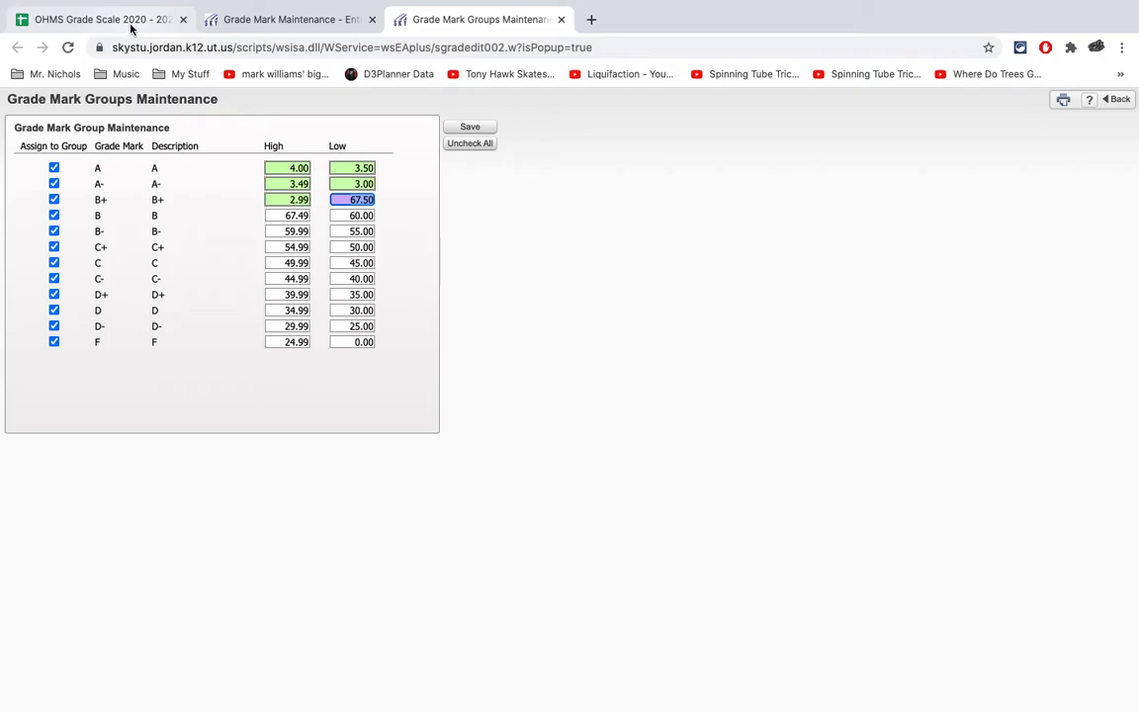
- Set the default grade mark lows to 2.70 for B+, 2.40 for B and 2.20 for B-, following the OHMS Grade Scale spreadsheet
{"action": "left_click", "coordinate": [131, 28]}
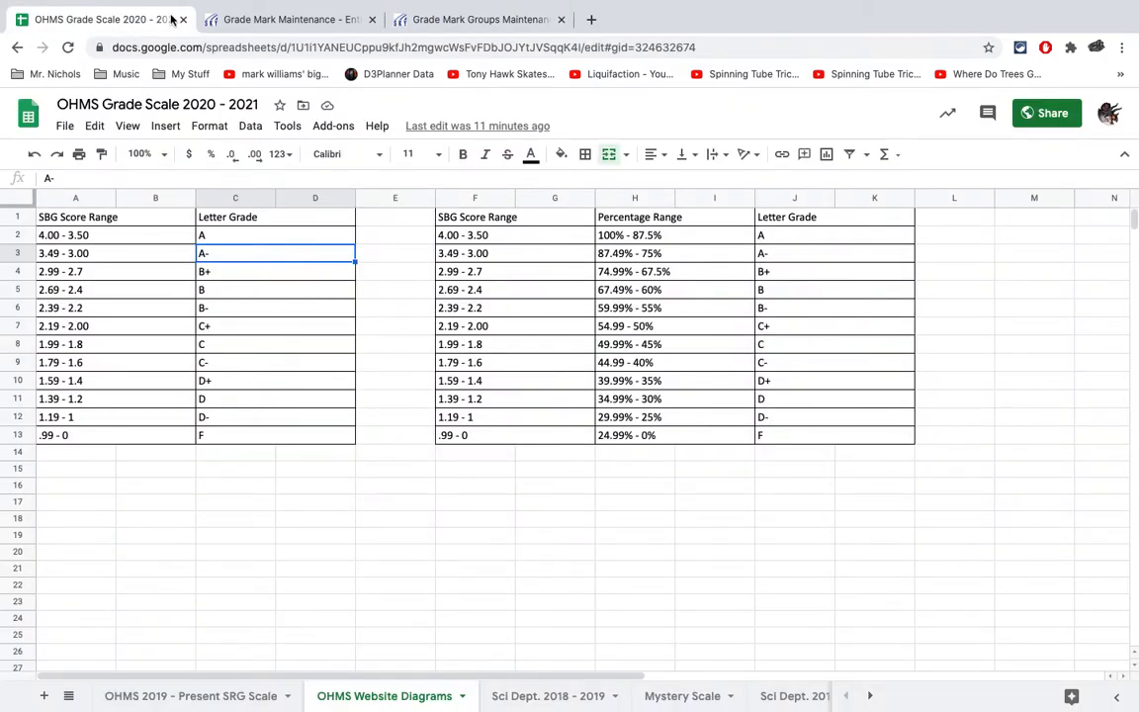
{"action": "left_click", "coordinate": [423, 20]}
{"action": "type", "text": "2"}
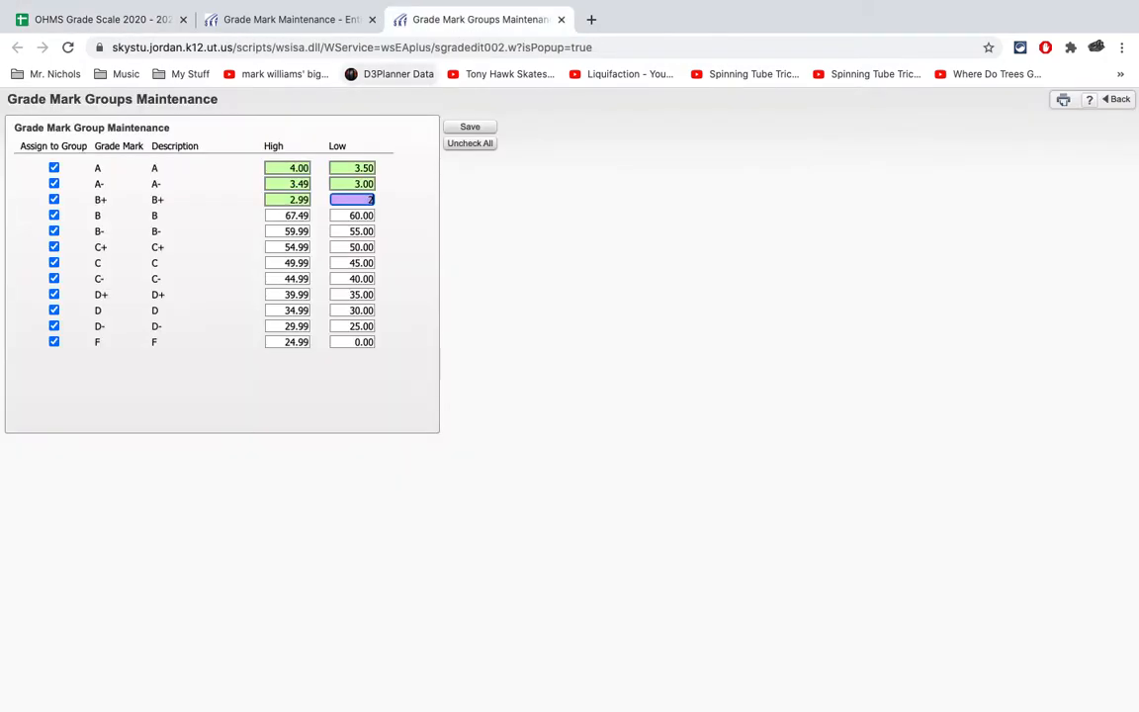
{"action": "type", "text": ".7"}
{"action": "key", "text": "Tab"}
{"action": "type", "text": "2"}
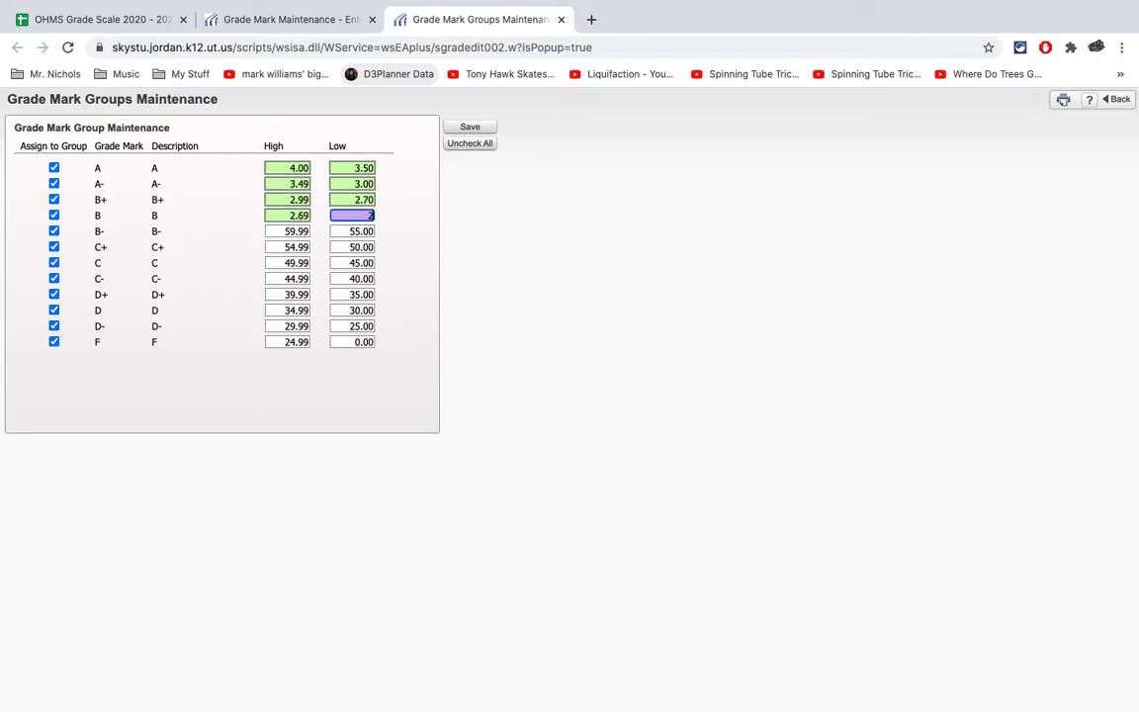
{"action": "key", "text": "Tab"}
{"action": "type", "text": "2.2"}
{"action": "key", "text": "Tab"}
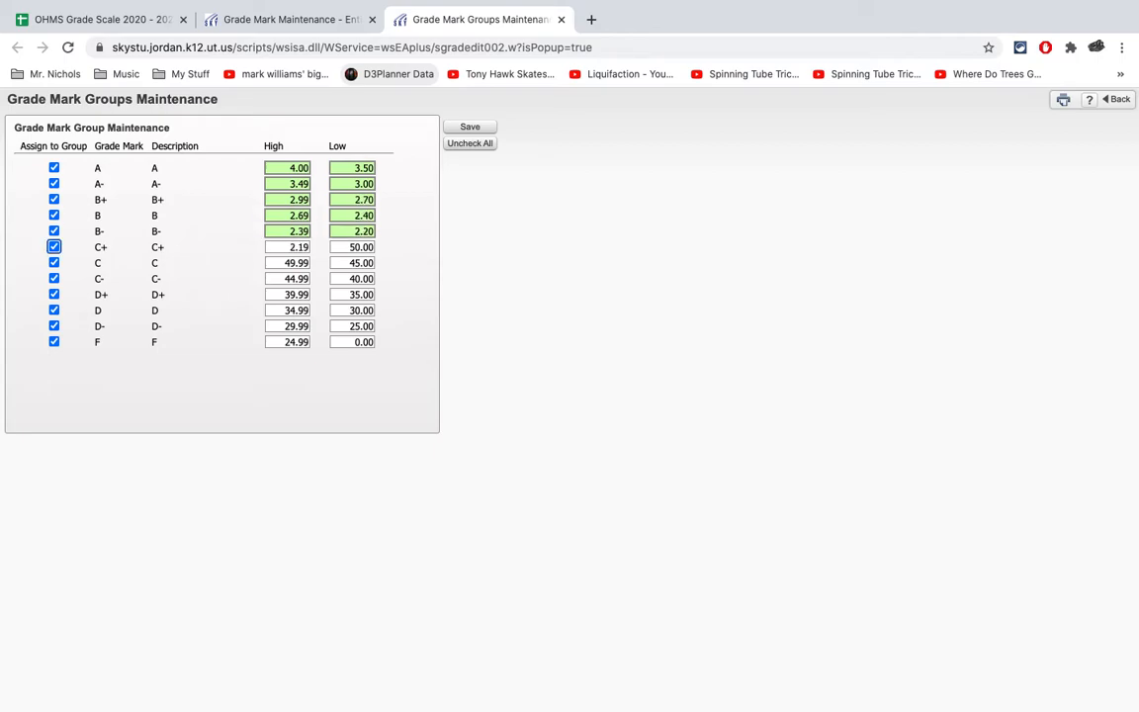
- Set the default grade mark lows to 2.00 for C+, 1.80 for C, 1.60 for C-, 1.40 for D+ and 1.20 for D
{"action": "type", "text": "2"}
{"action": "key", "text": "Tab"}
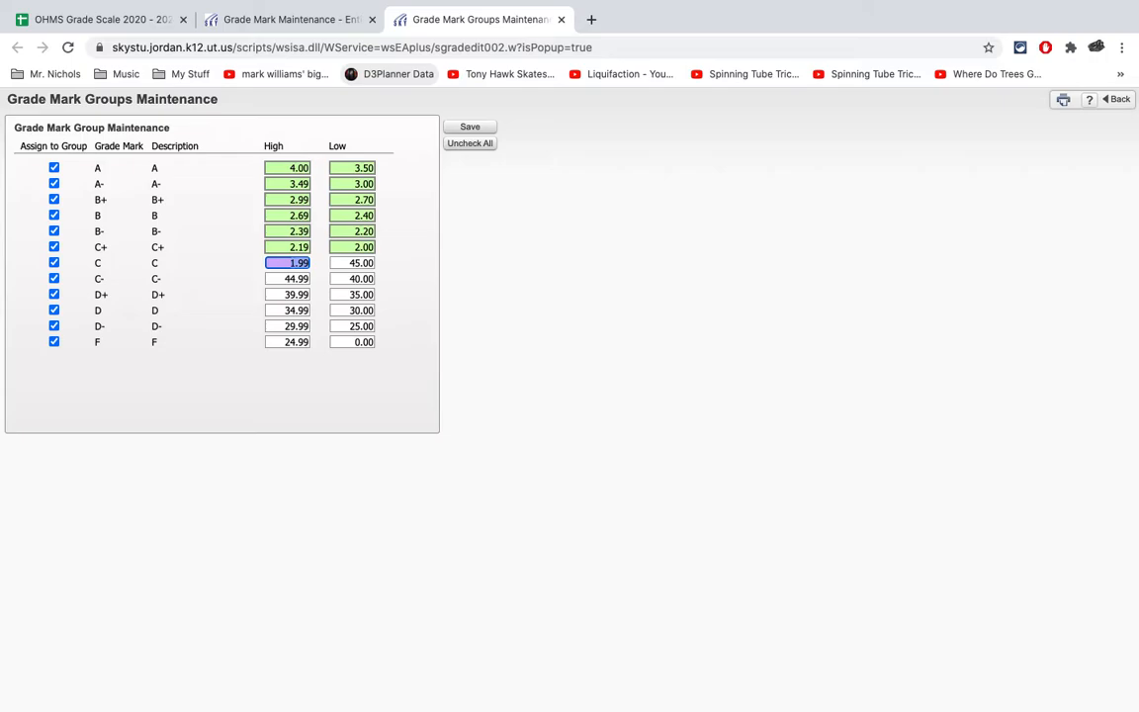
{"action": "key", "text": "Tab"}
{"action": "type", "text": "1.8"}
{"action": "key", "text": "Tab"}
{"action": "key", "text": "Tab"}
{"action": "type", "text": "1.6"}
{"action": "key", "text": "Tab"}
{"action": "key", "text": "Tab"}
{"action": "type", "text": "1.4"}
{"action": "key", "text": "Tab"}
{"action": "key", "text": "Tab"}
{"action": "type", "text": "1.2"}
- Set the D- low to 1.00, try to save the grade marks without a variable scale, and go back to Grade Mark Maintenance
{"action": "key", "text": "Tab"}
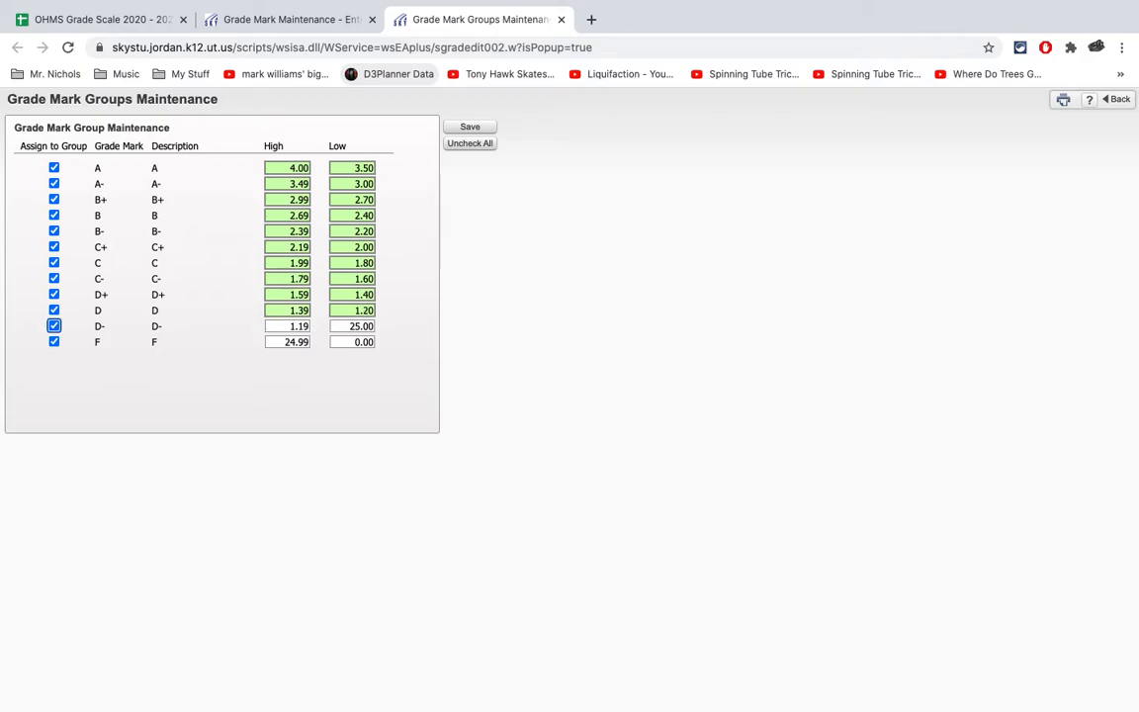
{"action": "key", "text": "Tab"}
{"action": "type", "text": "1.0"}
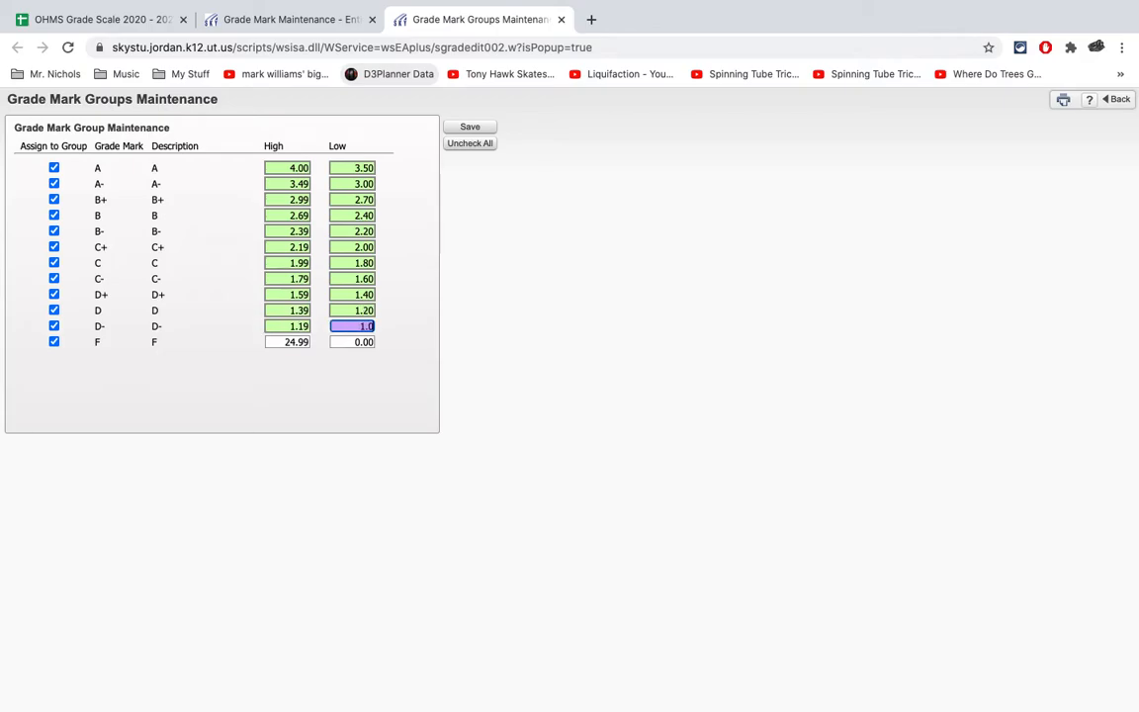
{"action": "left_click", "coordinate": [611, 272]}
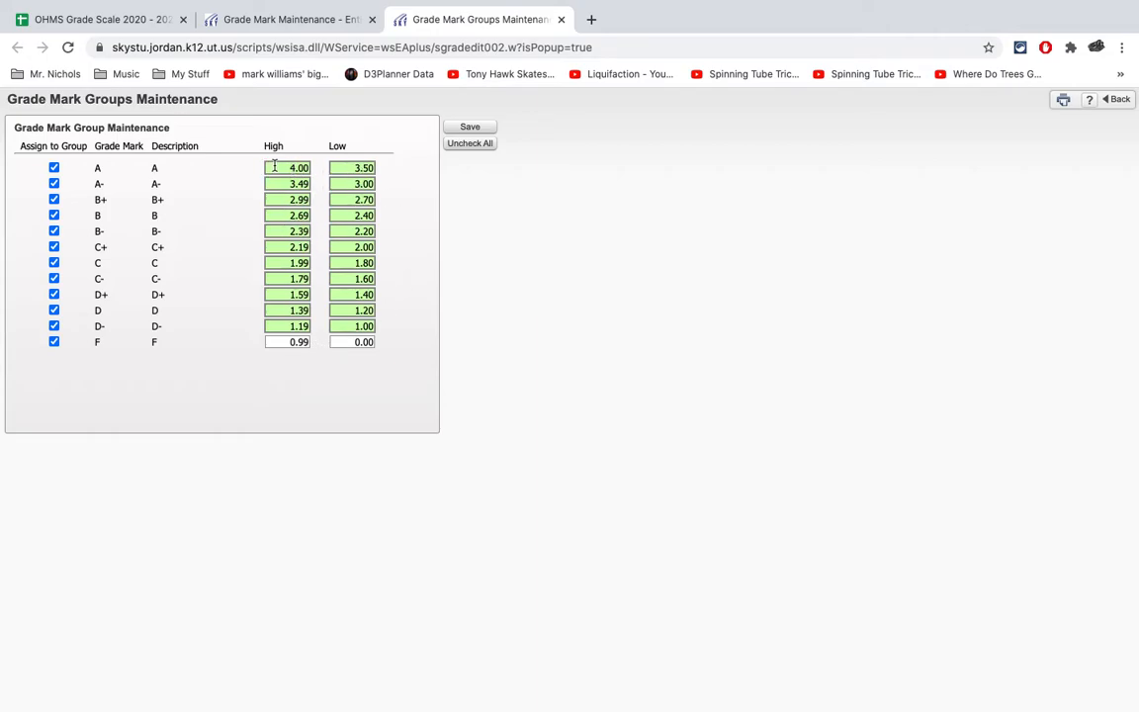
{"action": "left_click", "coordinate": [92, 26]}
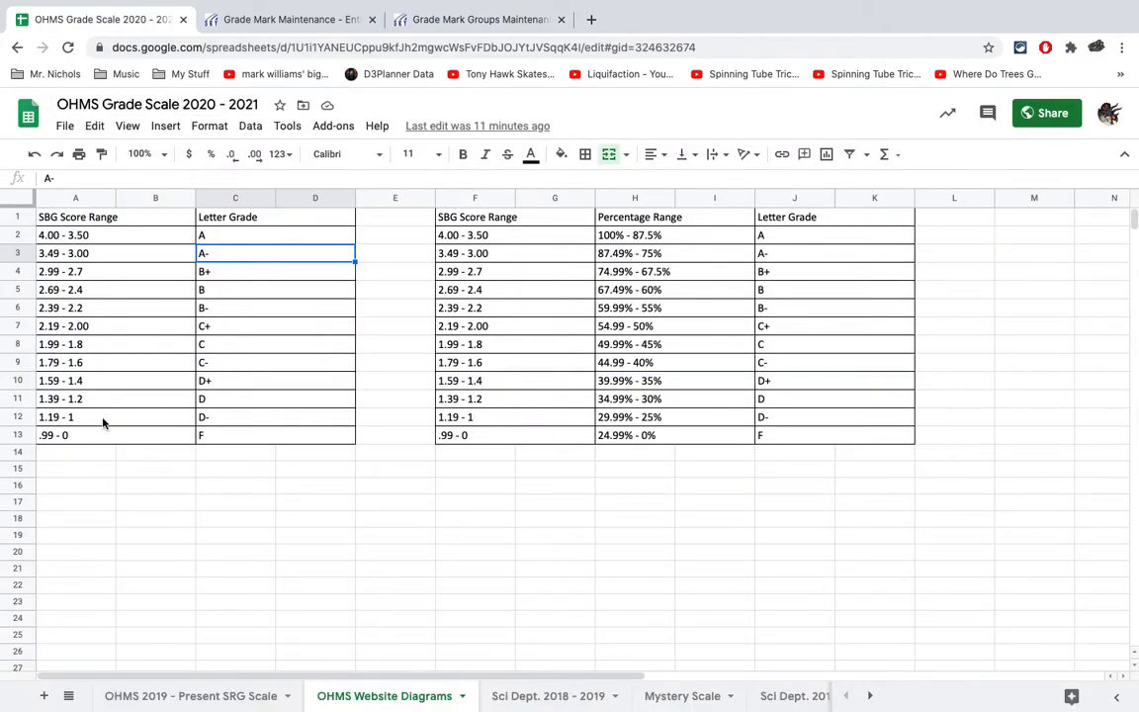
{"action": "left_click", "coordinate": [445, 20]}
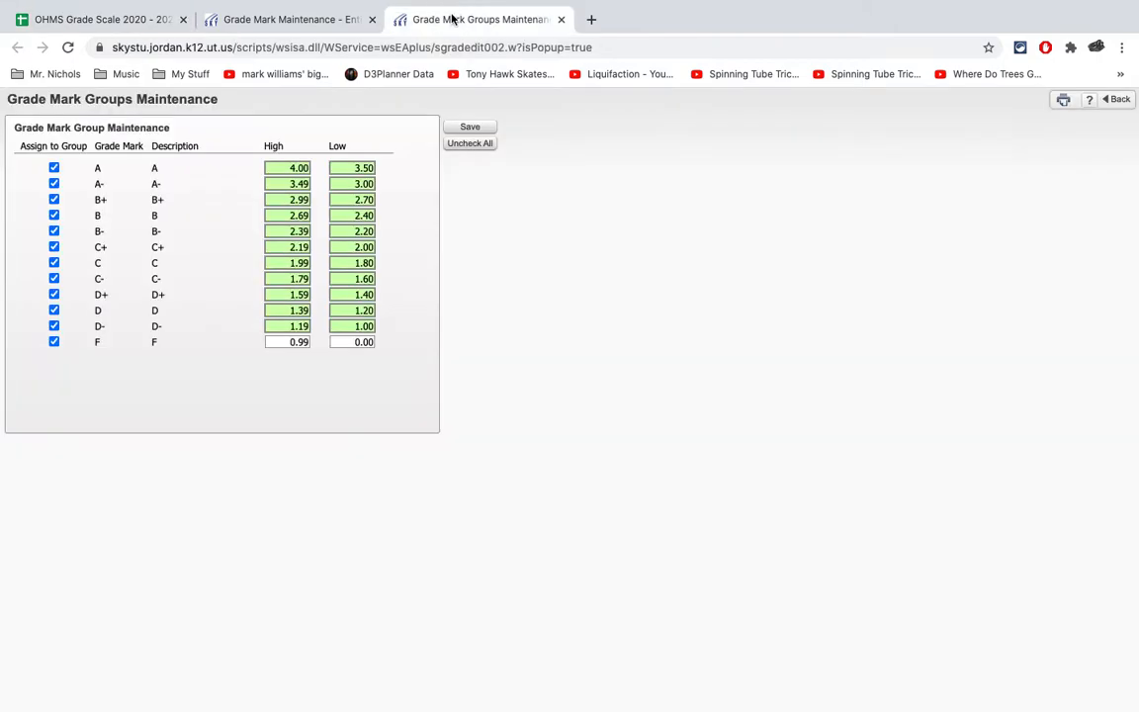
{"action": "left_click", "coordinate": [470, 129]}
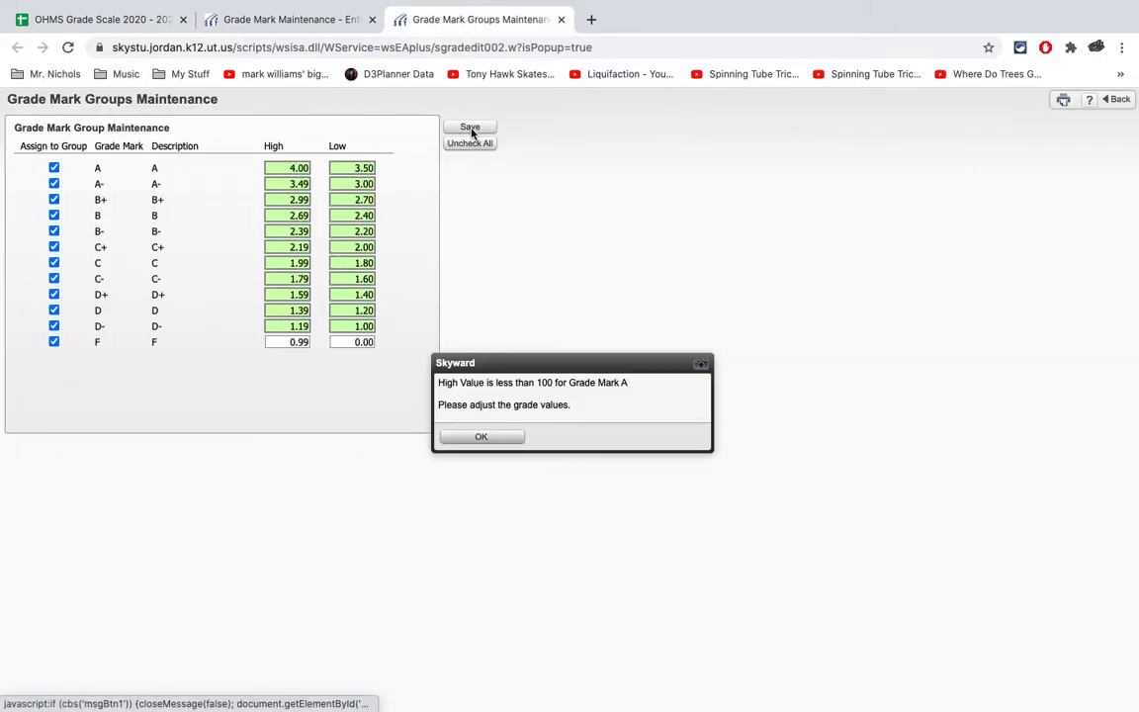
{"action": "left_click", "coordinate": [473, 438]}
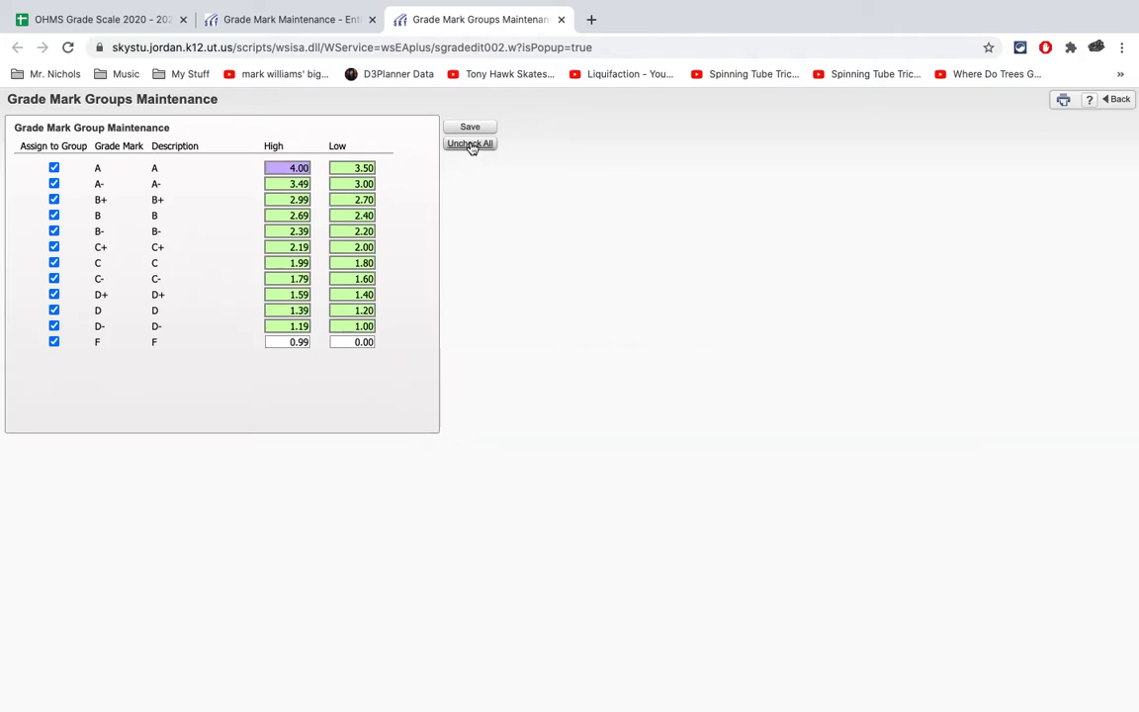
{"action": "left_click", "coordinate": [1116, 99]}
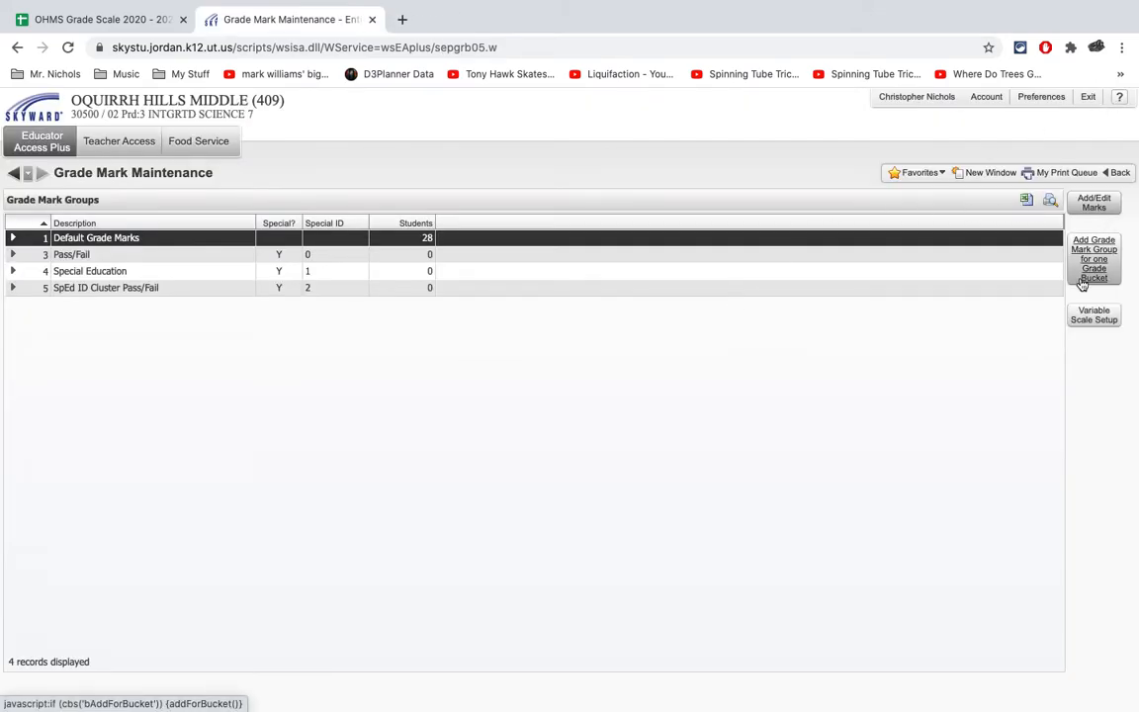
- Reactivate the 4-point OHMS SRG Scale in the Variable Scale Setup and save it, accepting the update for the other class sections
{"action": "left_click", "coordinate": [1094, 314]}
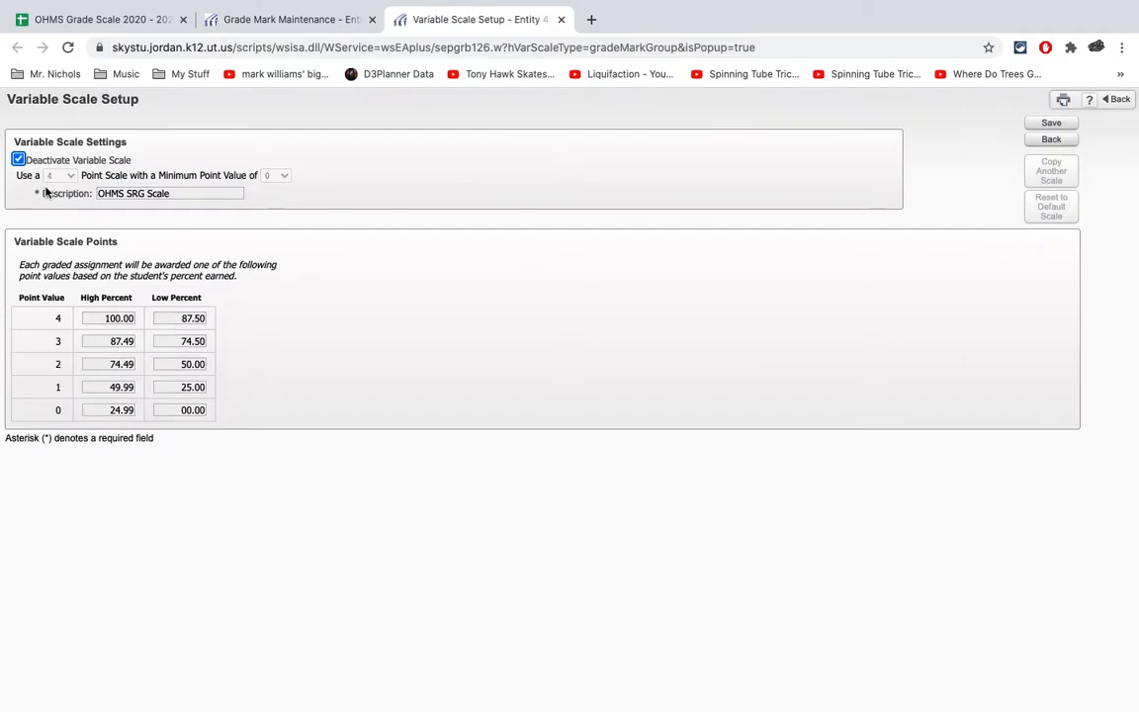
{"action": "left_click", "coordinate": [18, 160]}
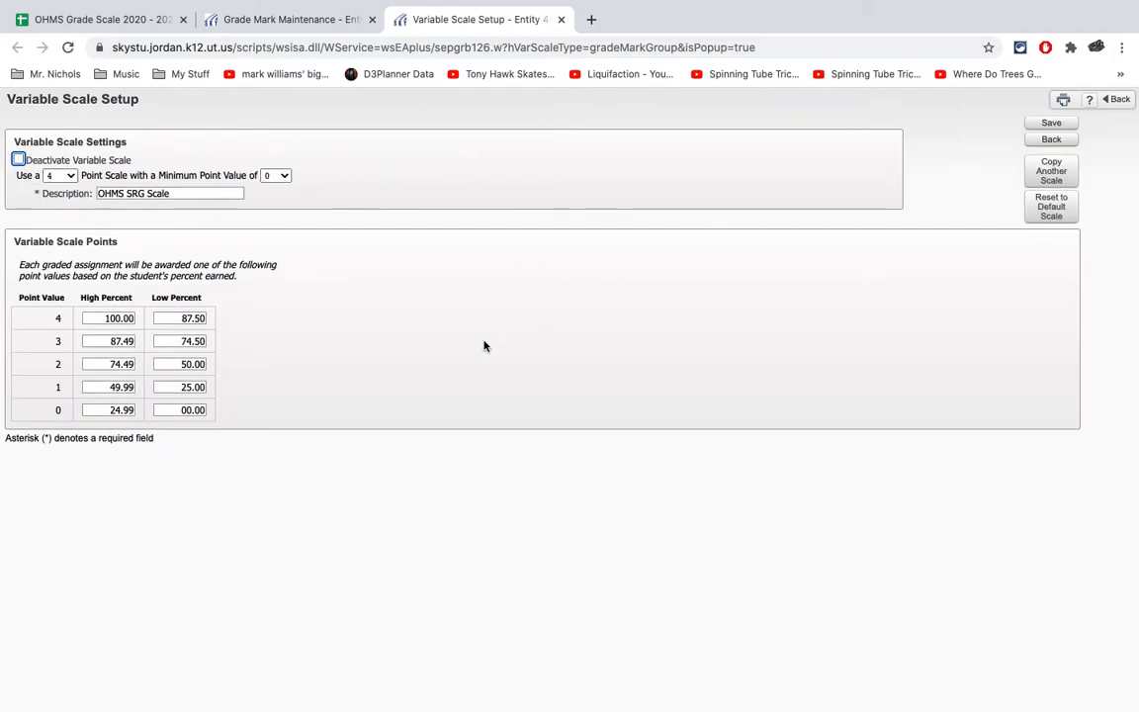
{"action": "left_click", "coordinate": [1052, 124]}
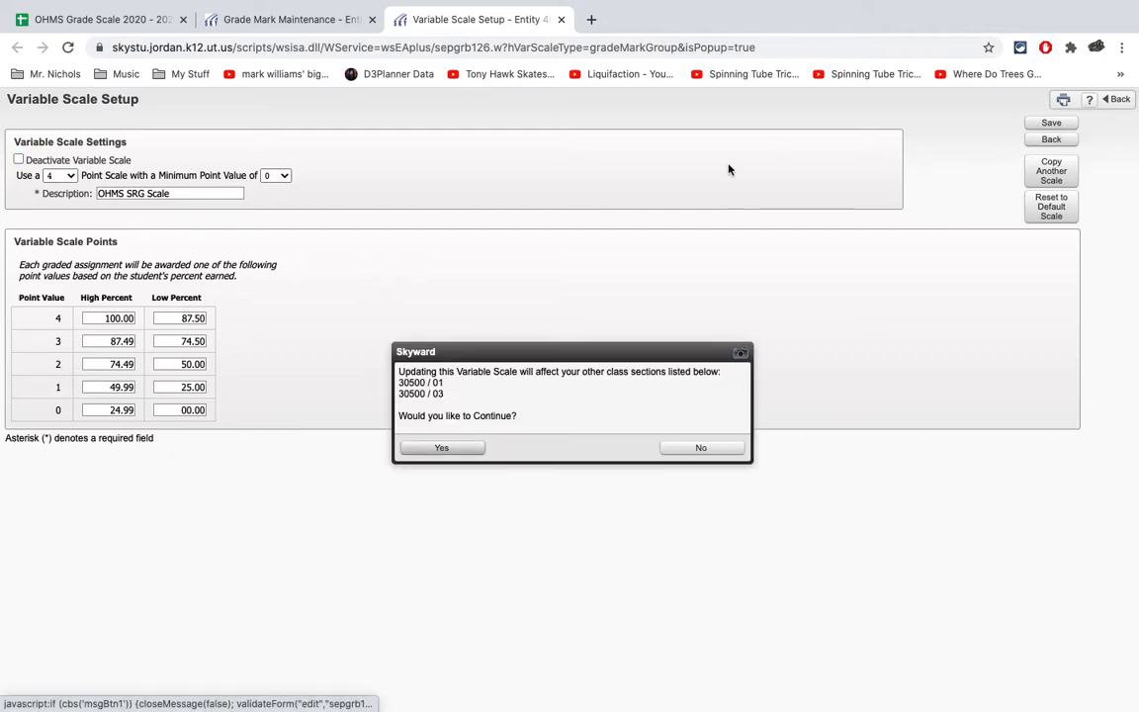
{"action": "left_click", "coordinate": [442, 448]}
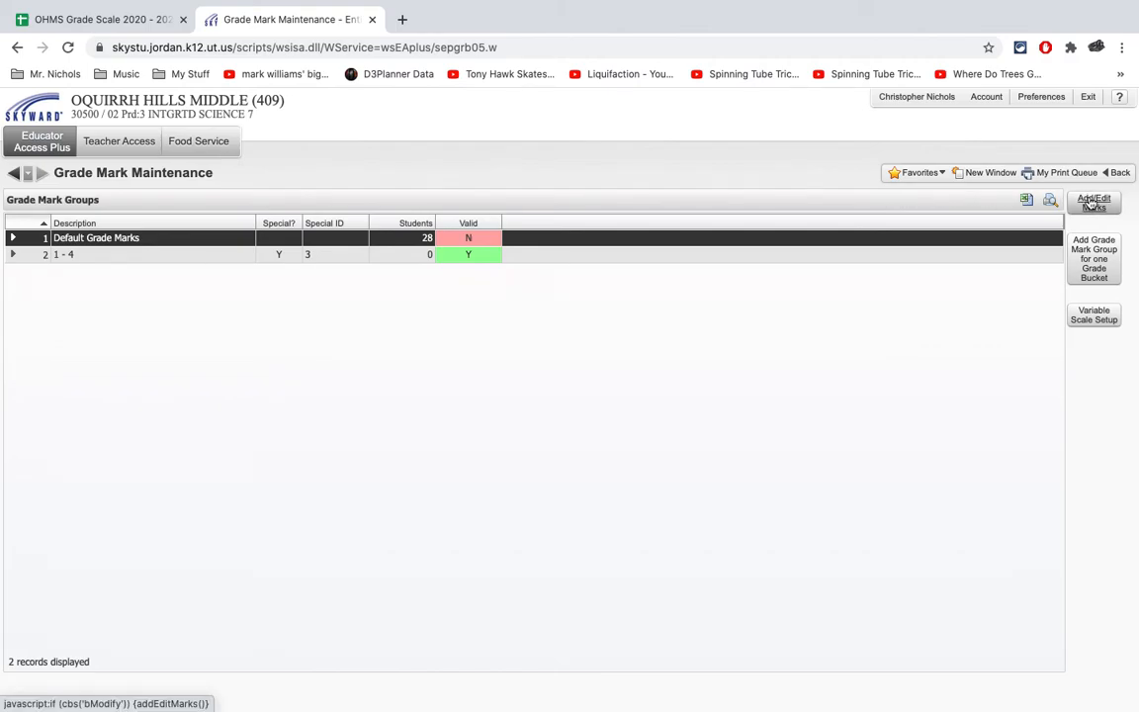
- Edit the default grade marks under the variable scale, setting A to 4.00 high and 3.50 low, and the A- low to 3.00
{"action": "left_click", "coordinate": [1094, 203]}
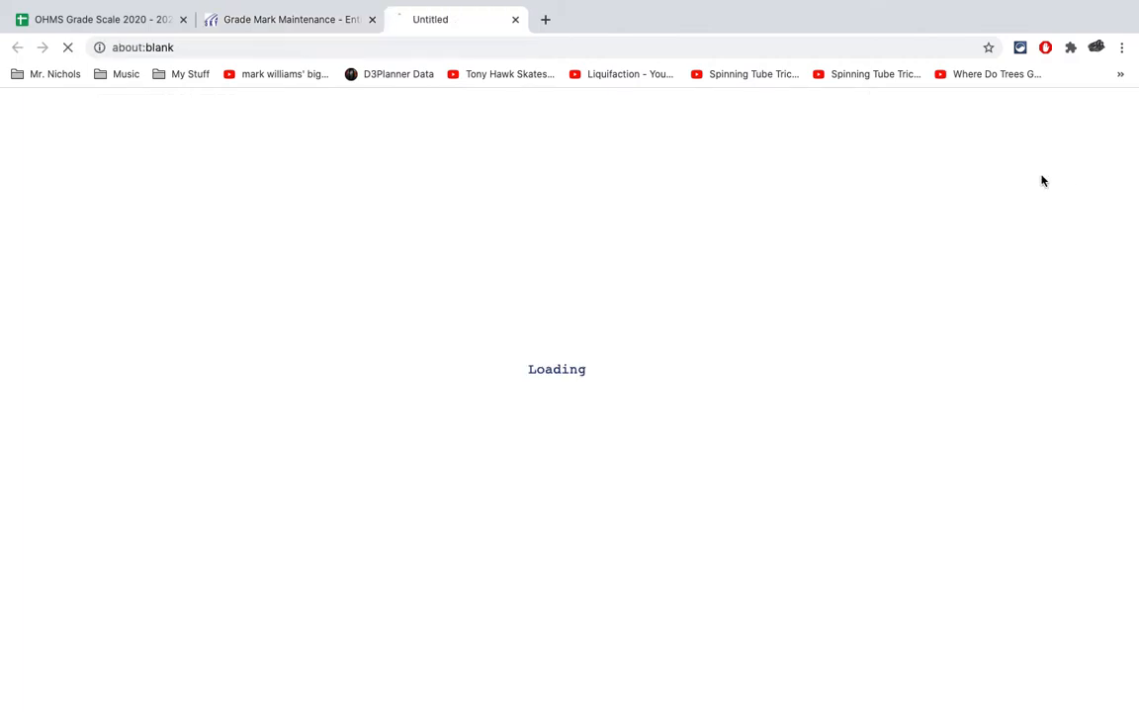
{"action": "key", "text": "Tab"}
{"action": "type", "text": "3.5"}
{"action": "key", "text": "Tab"}
{"action": "key", "text": "Tab"}
{"action": "key", "text": "Tab"}
{"action": "type", "text": "3"}
- Set the low values of the B range to 2.70 for B+, 2.40 for B and 2.20 for B-
{"action": "key", "text": "Tab"}
{"action": "key", "text": "Tab"}
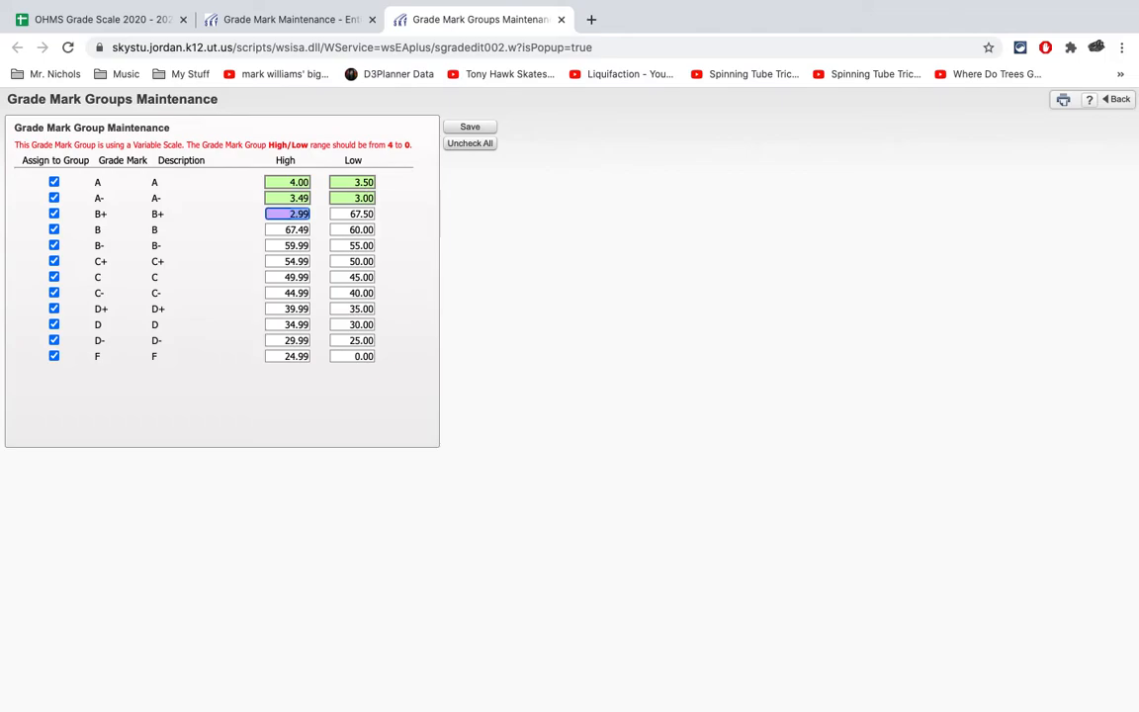
{"action": "type", "text": "2.7"}
{"action": "key", "text": "Tab"}
{"action": "key", "text": "Tab"}
{"action": "type", "text": "2.4"}
- Set the low values of the C range to 2.00 for C+, 1.80 for C and 1.60 for C-
{"action": "key", "text": "Tab"}
{"action": "key", "text": "Tab"}
{"action": "type", "text": "2.2"}
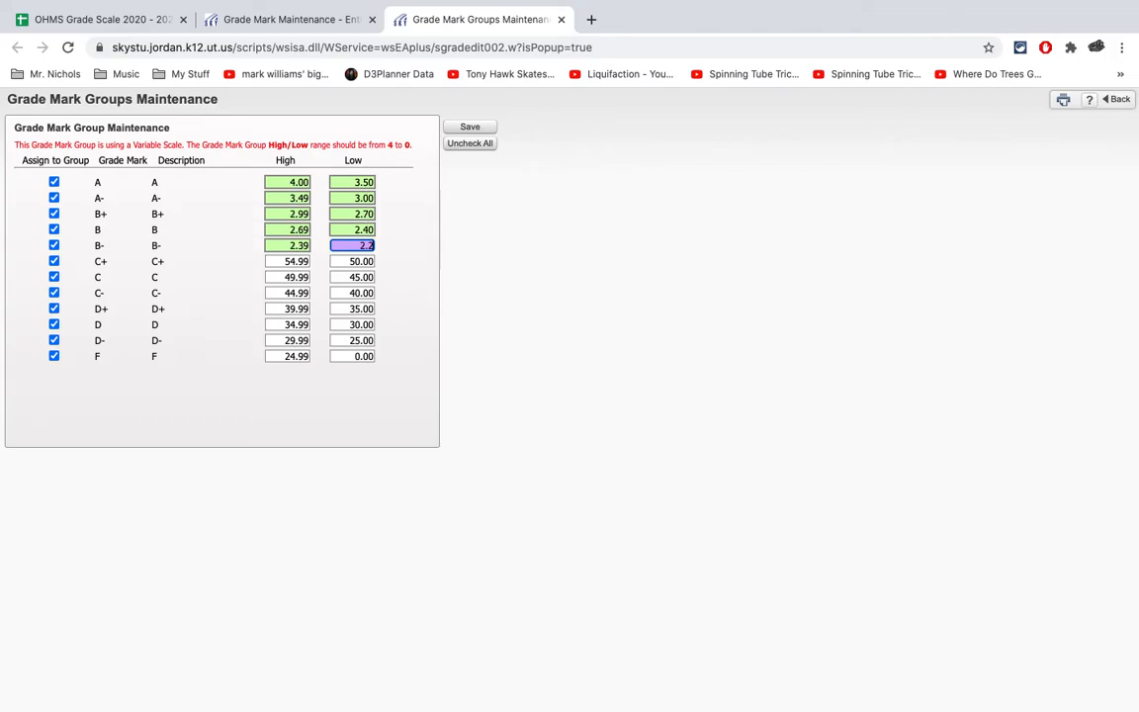
{"action": "key", "text": "Tab"}
{"action": "key", "text": "Tab"}
{"action": "type", "text": "2.0"}
{"action": "key", "text": "Tab"}
- Set the low values of the D range to 1.40 for D+, 1.20 for D and 1.00 for D-
{"action": "key", "text": "Tab"}
{"action": "type", "text": "1"}
{"action": "key", "text": "Tab"}
{"action": "key", "text": "Tab"}
{"action": "type", "text": "1.6"}
{"action": "key", "text": "Tab"}
{"action": "key", "text": "Tab"}
{"action": "type", "text": "1.3"}
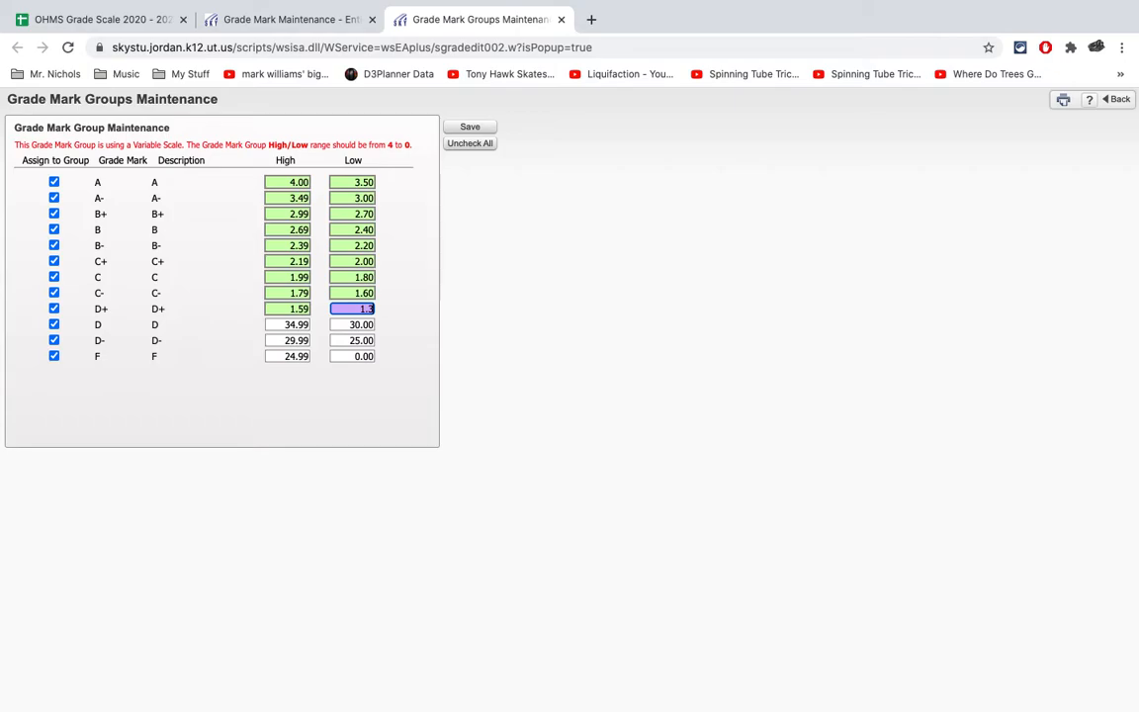
{"action": "key", "text": "Tab"}
{"action": "key", "text": "Tab"}
{"action": "type", "text": "1"}
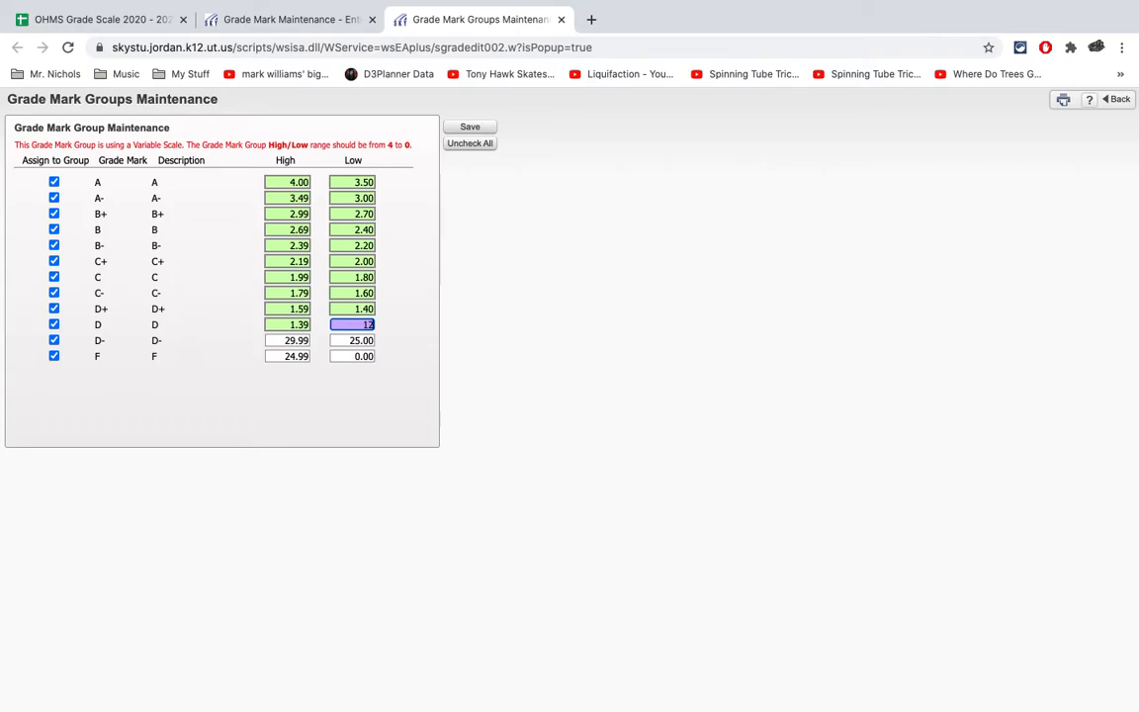
{"action": "type", "text": ".2"}
{"action": "key", "text": "Tab"}
{"action": "key", "text": "Tab"}
{"action": "type", "text": "1.00"}
{"action": "left_click", "coordinate": [570, 338]}
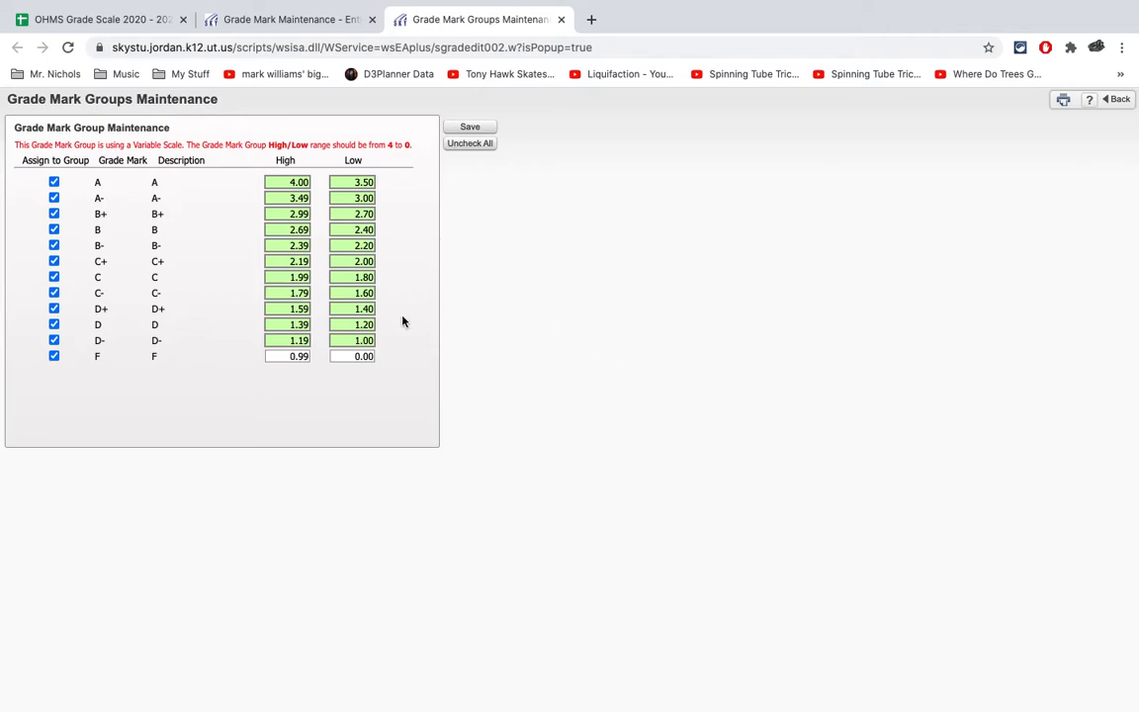
- Check the entered ranges against the OHMS Grade Scale spreadsheet and save the default grade marks
{"action": "left_click", "coordinate": [51, 21]}
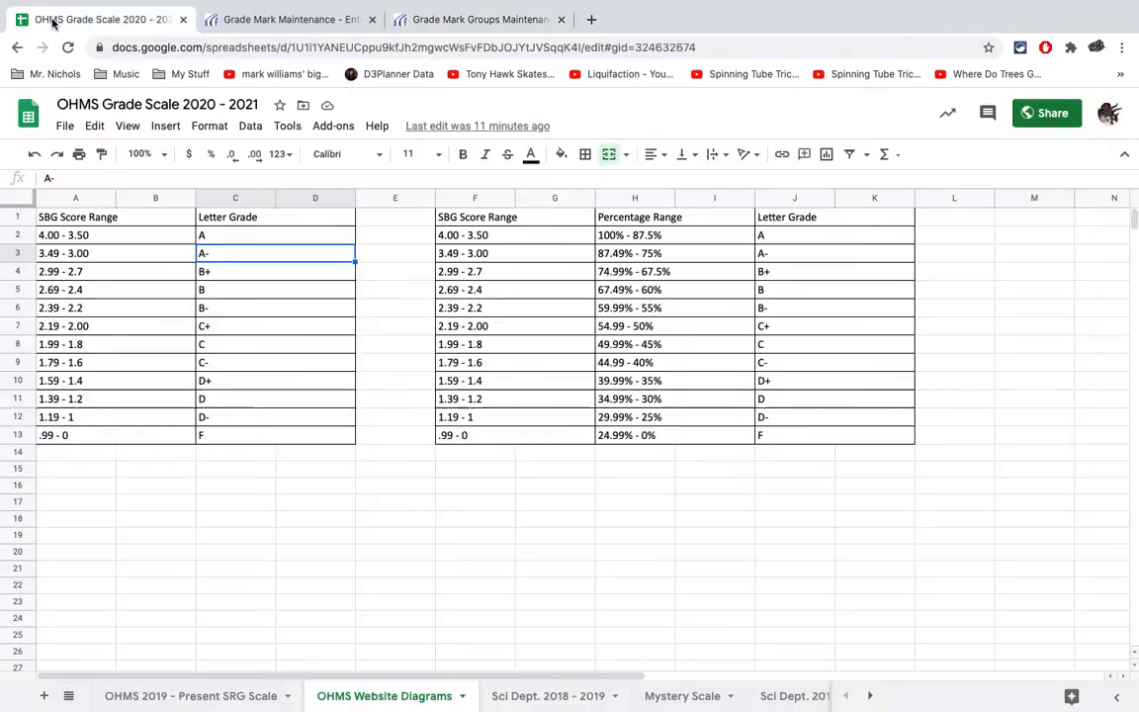
{"action": "left_click", "coordinate": [471, 18]}
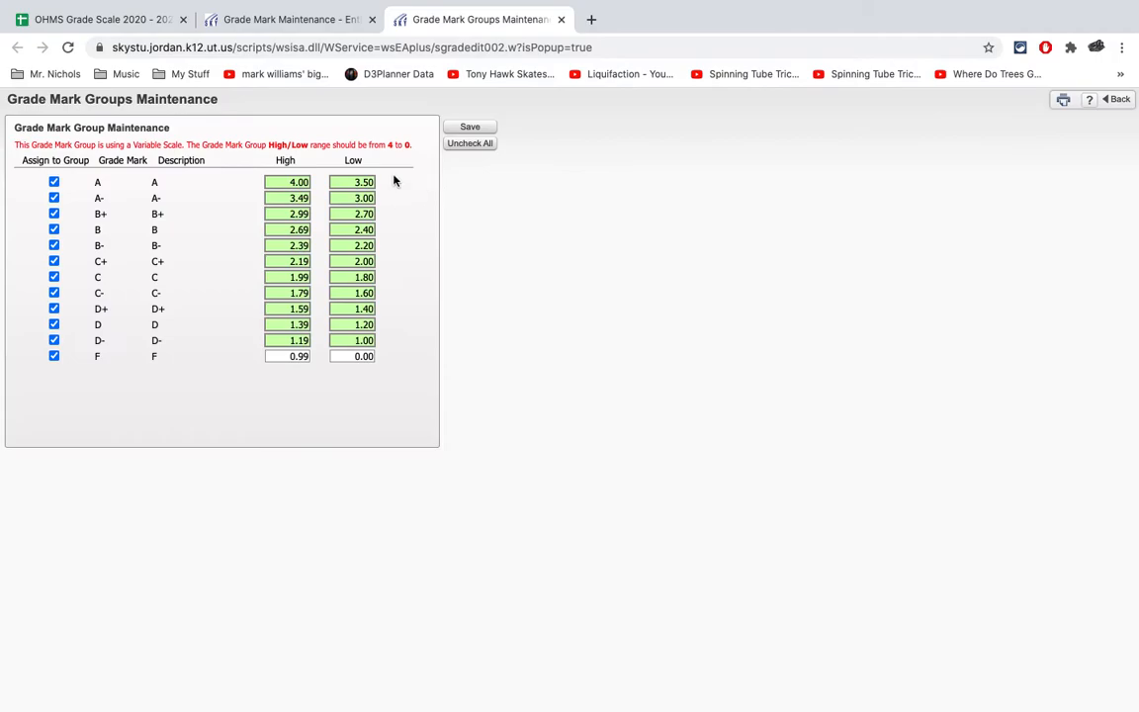
{"action": "left_click", "coordinate": [471, 128]}
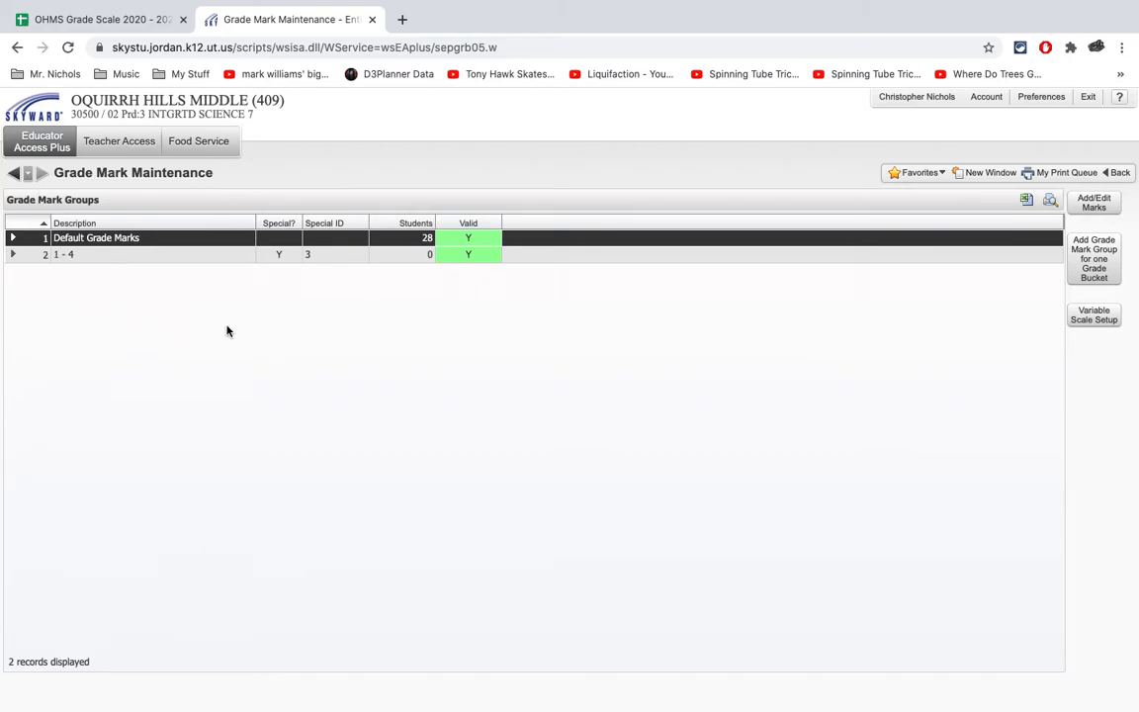
- Examine the grade mark ranges of the special 1 - 4 group and compare them with the OHMS Grade Scale spreadsheet
{"action": "left_click", "coordinate": [12, 256]}
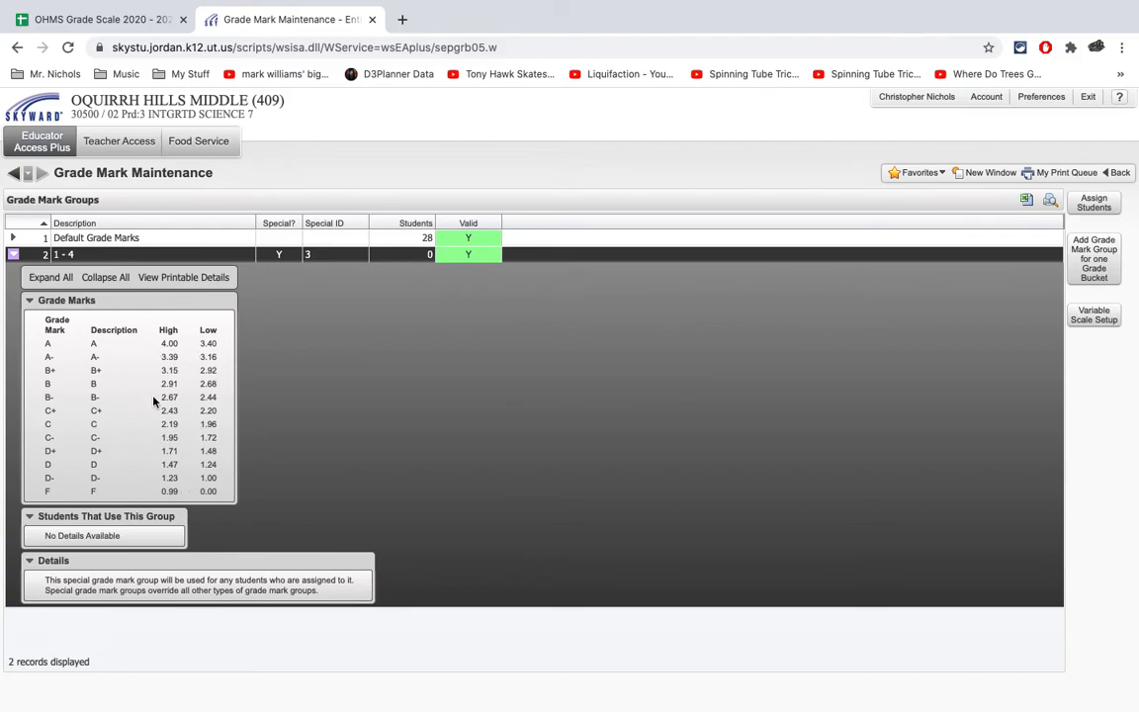
{"action": "left_click", "coordinate": [13, 255]}
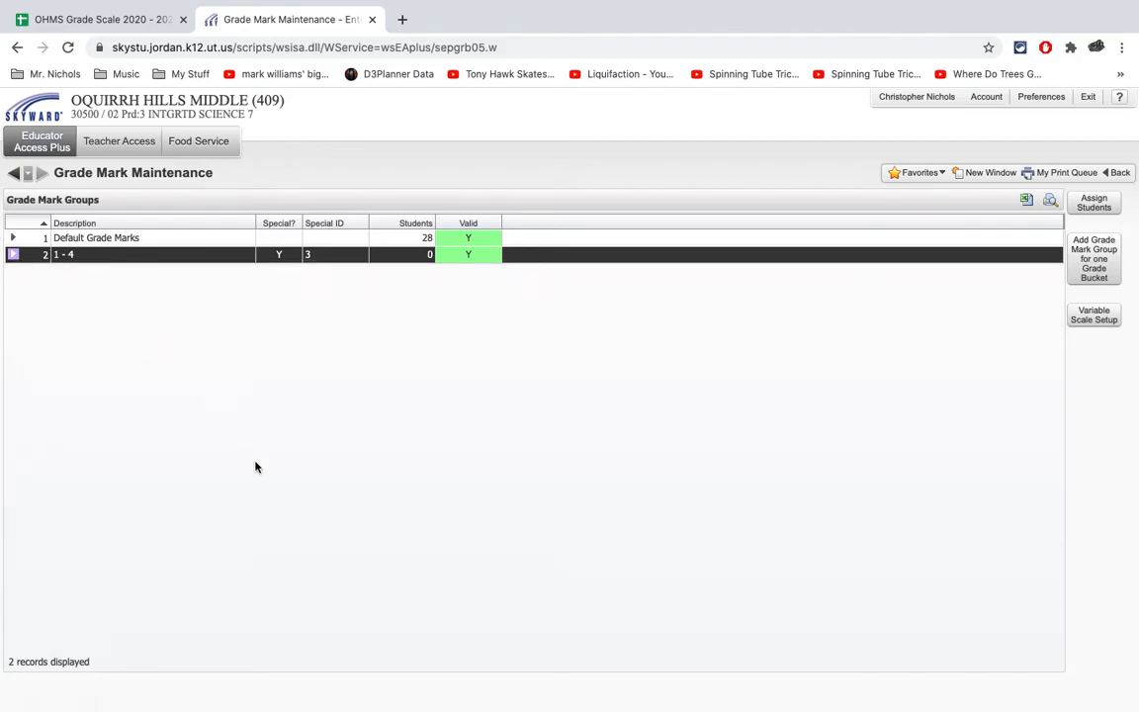
{"action": "left_click", "coordinate": [142, 19]}
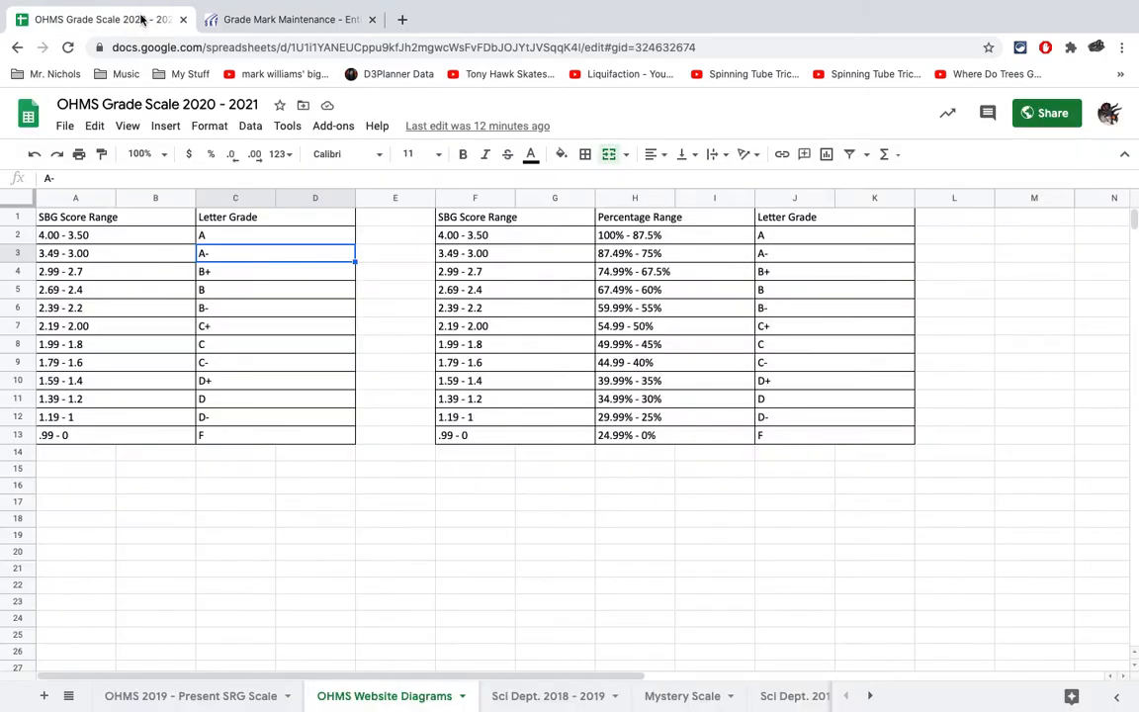
{"action": "left_click", "coordinate": [284, 24]}
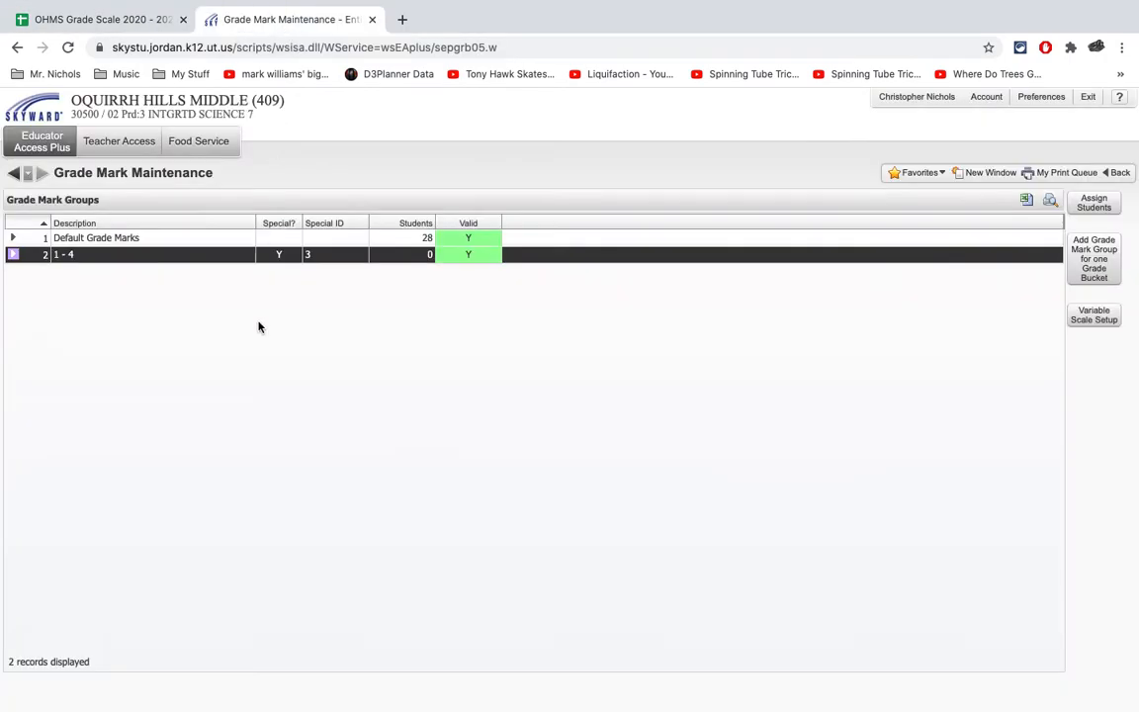
{"action": "left_click", "coordinate": [155, 239]}
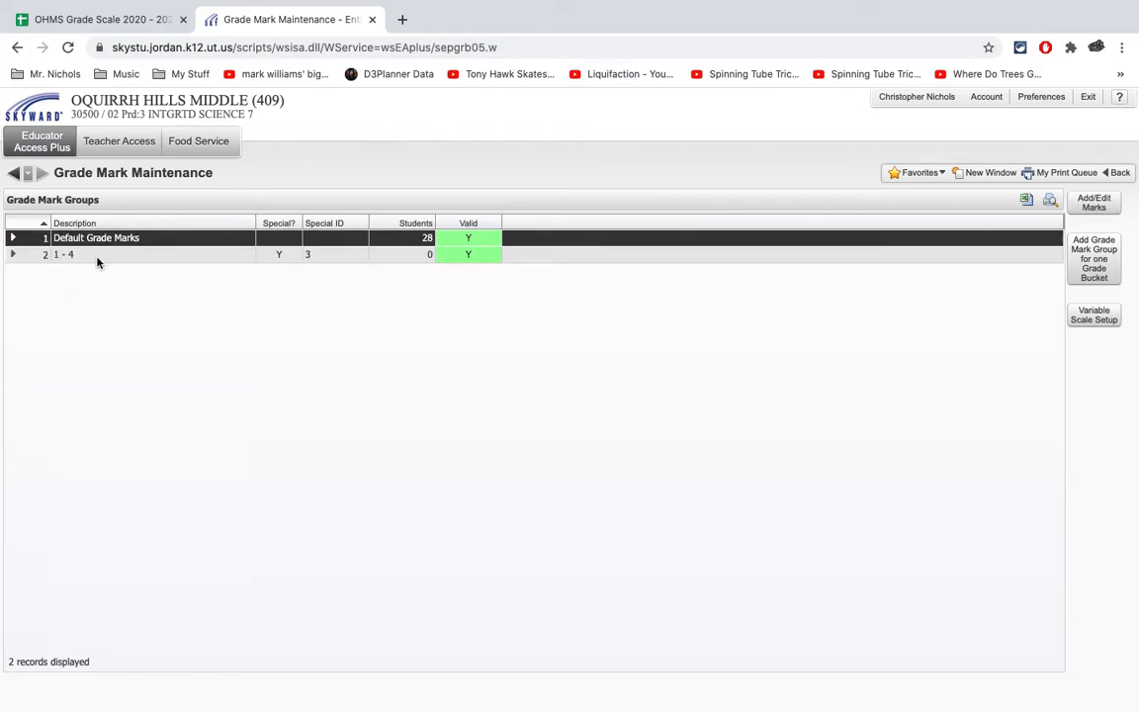
- Return to the gradebook main screen and review the Term 1 percents in Category Maintenance
{"action": "left_click", "coordinate": [13, 173]}
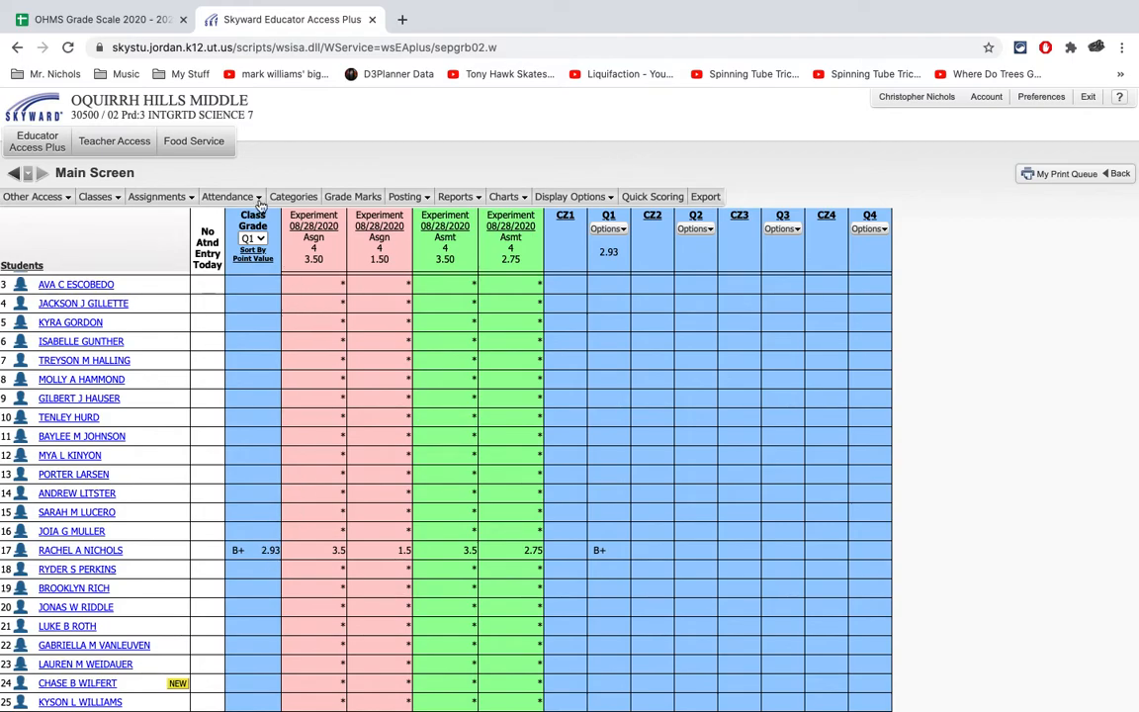
{"action": "left_click", "coordinate": [313, 198]}
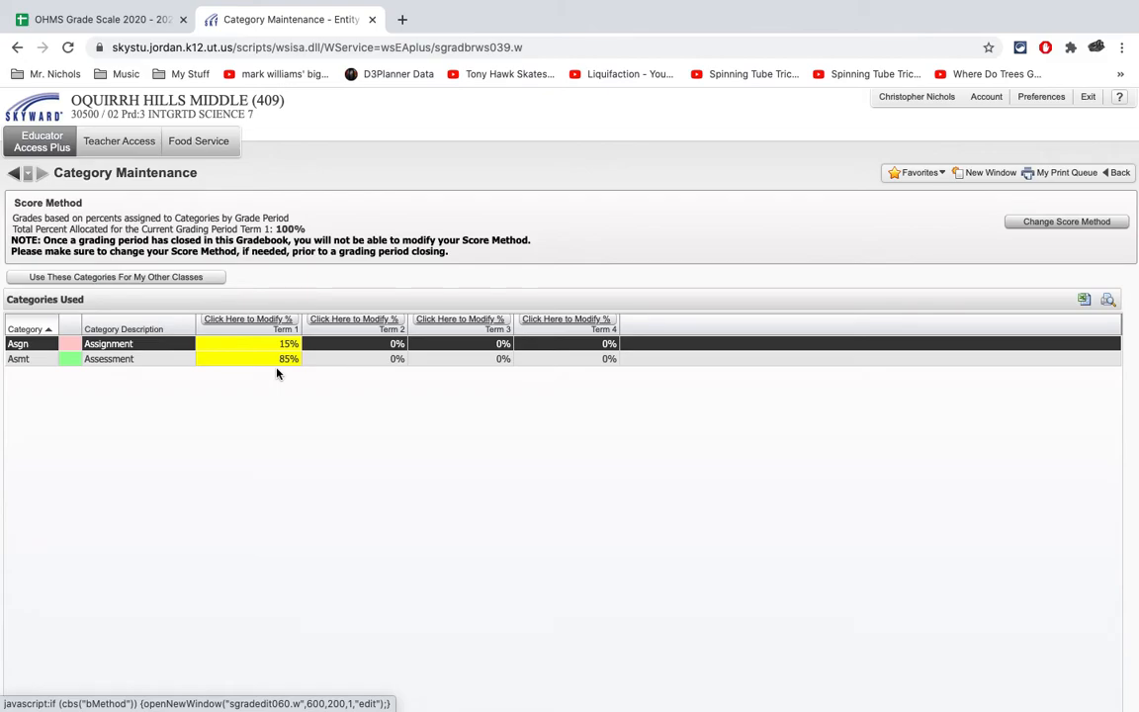
{"action": "left_click", "coordinate": [13, 172]}
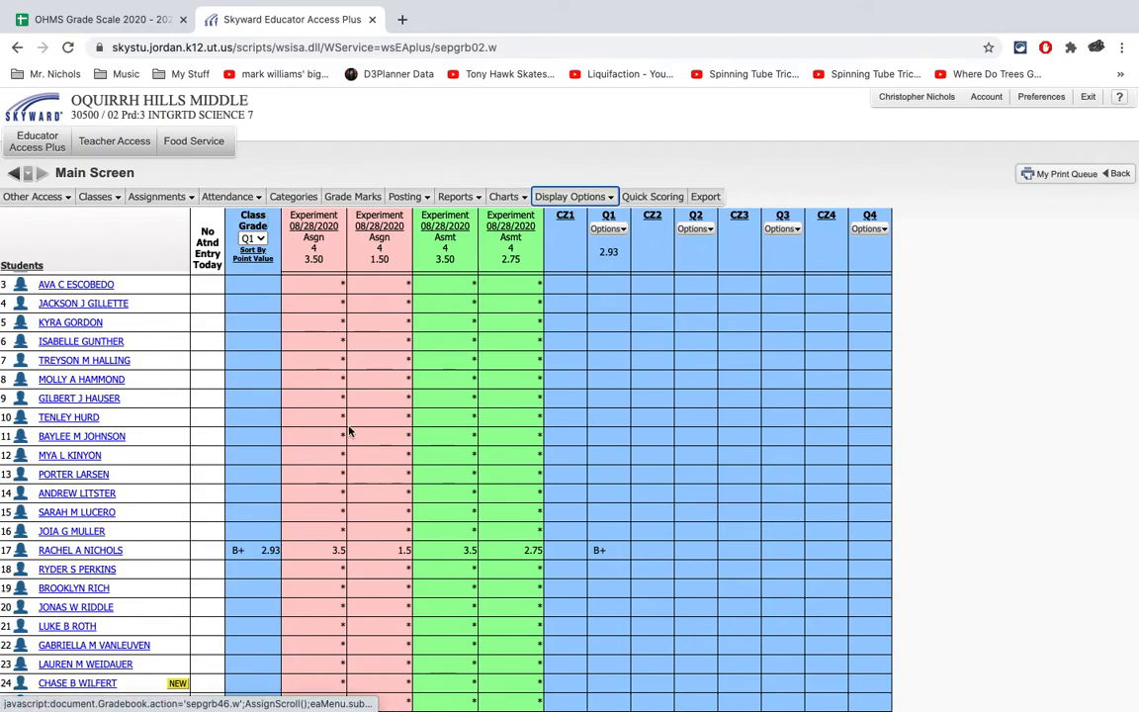
- Open the score entry for the first Experiment assignment in the Assignment category and look over the student scores
{"action": "left_click", "coordinate": [308, 259]}
{"action": "scroll", "coordinate": [370, 490], "scroll_direction": "down", "scroll_amount": 2}
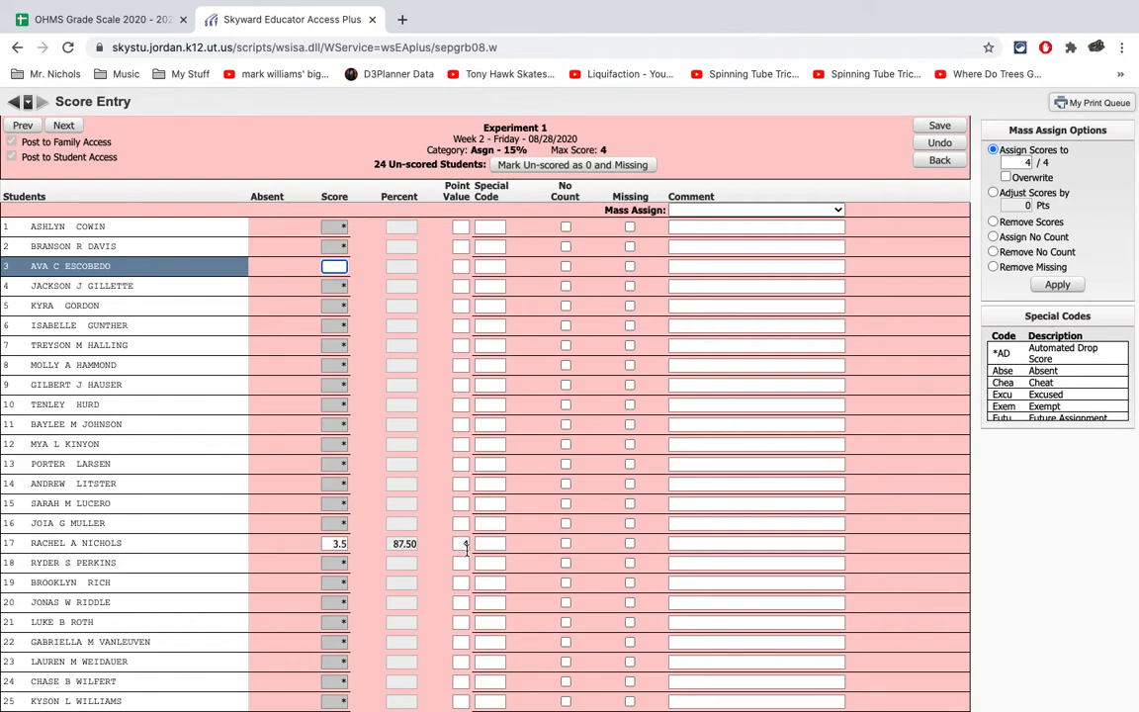
- Check the percents and point values in the second Assignment and second Assessment Experiment score entries, saving each without changes
{"action": "left_click", "coordinate": [940, 126]}
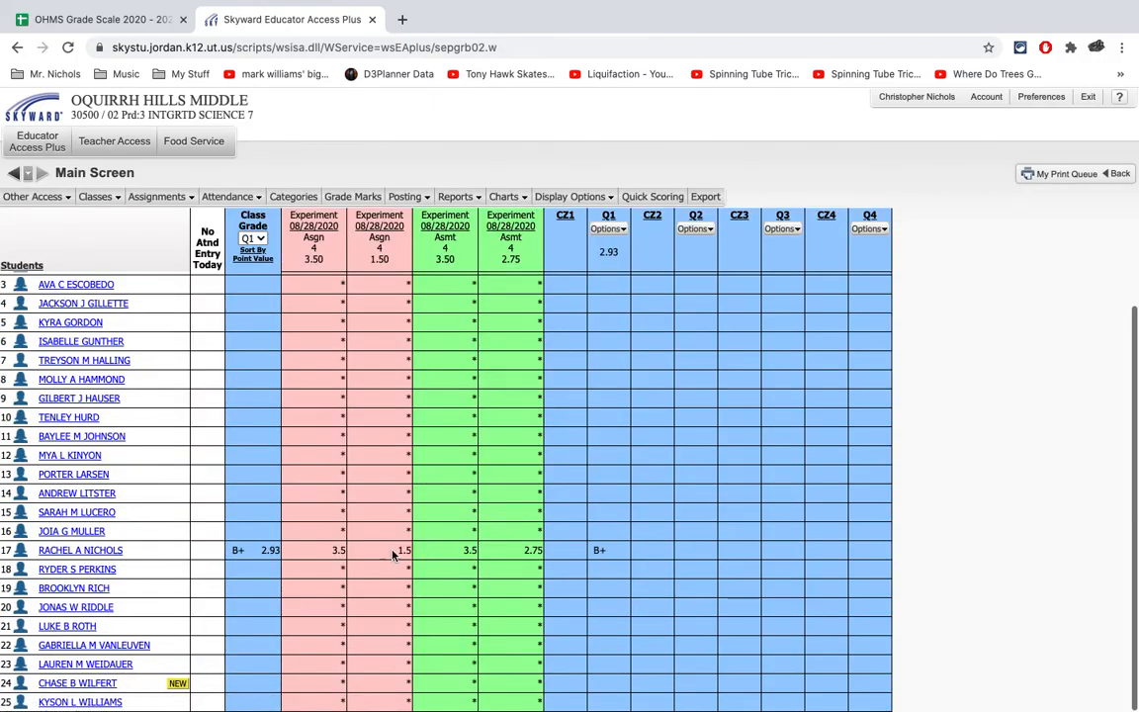
{"action": "left_click", "coordinate": [404, 550]}
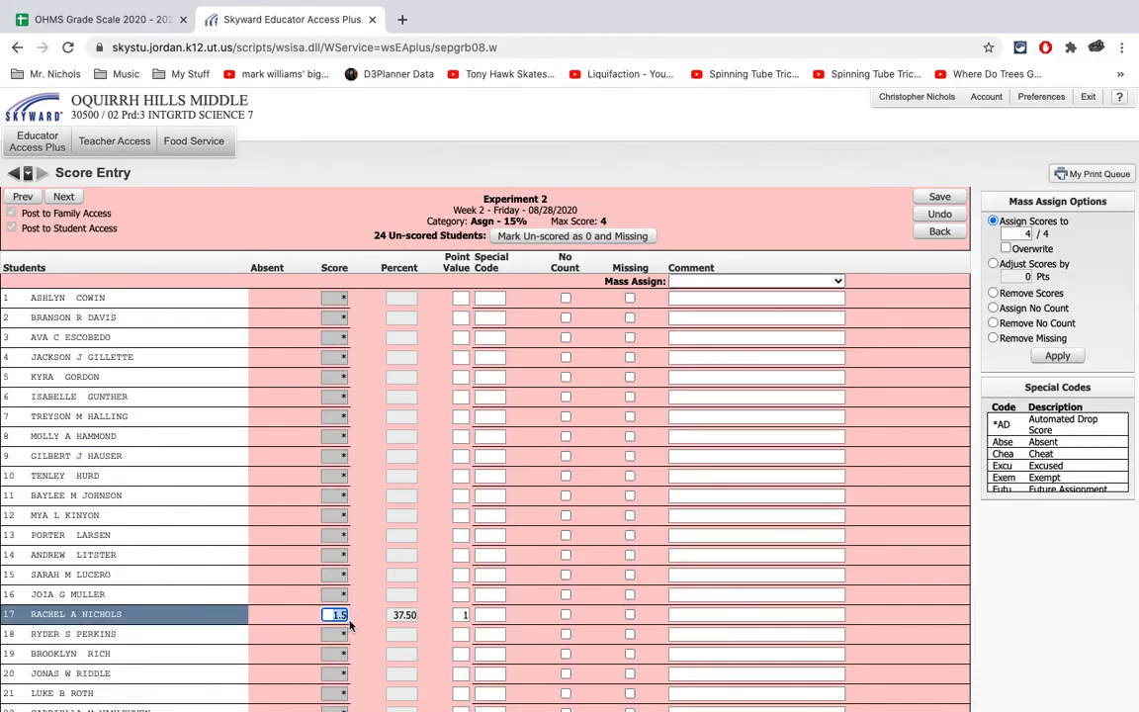
{"action": "left_click", "coordinate": [940, 197]}
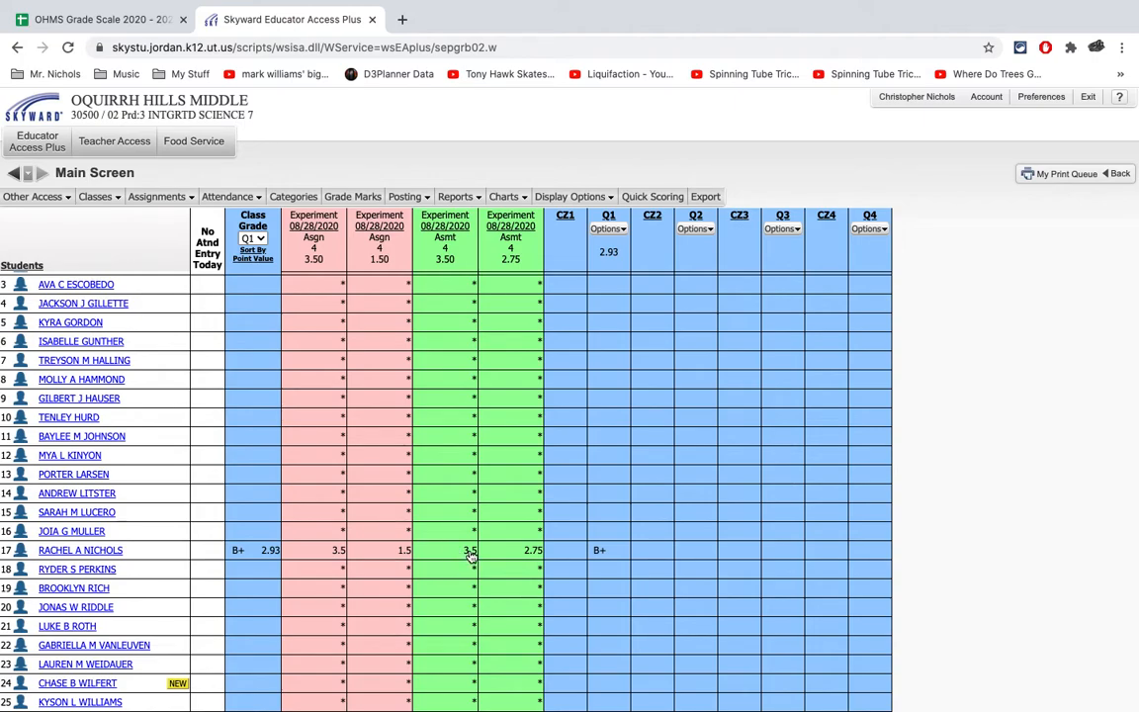
{"action": "left_click", "coordinate": [531, 550]}
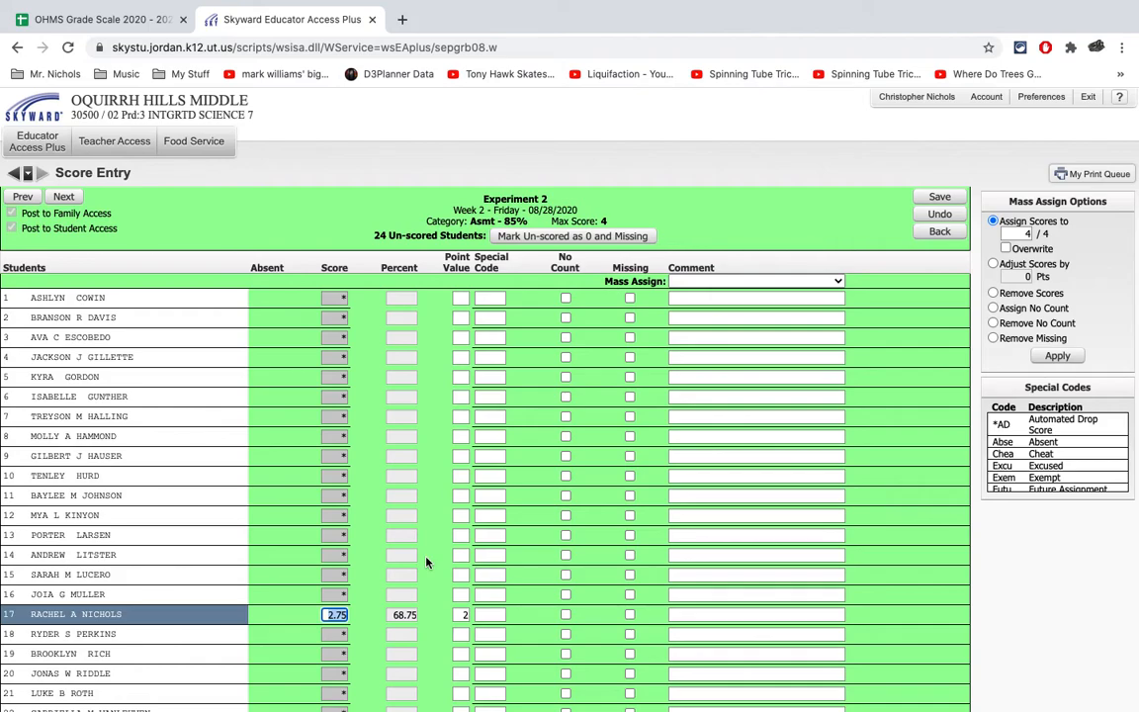
{"action": "left_click", "coordinate": [933, 203]}
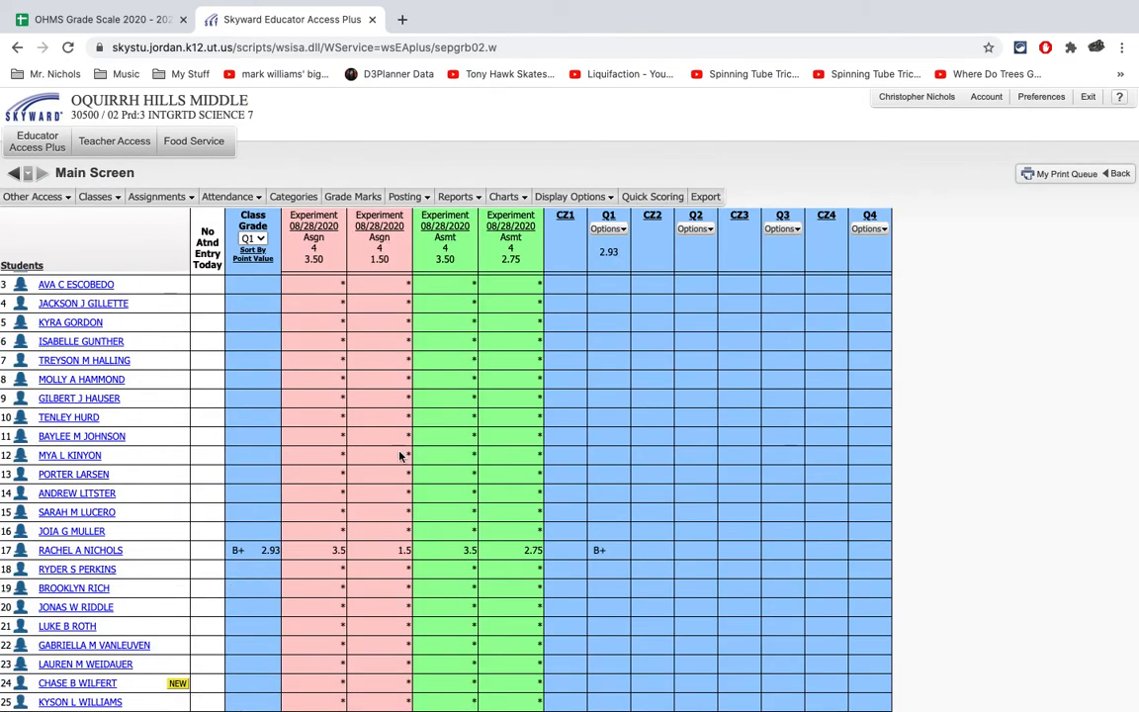
- Change the category score method to use total points to calculate grades and save it
{"action": "left_click", "coordinate": [362, 198]}
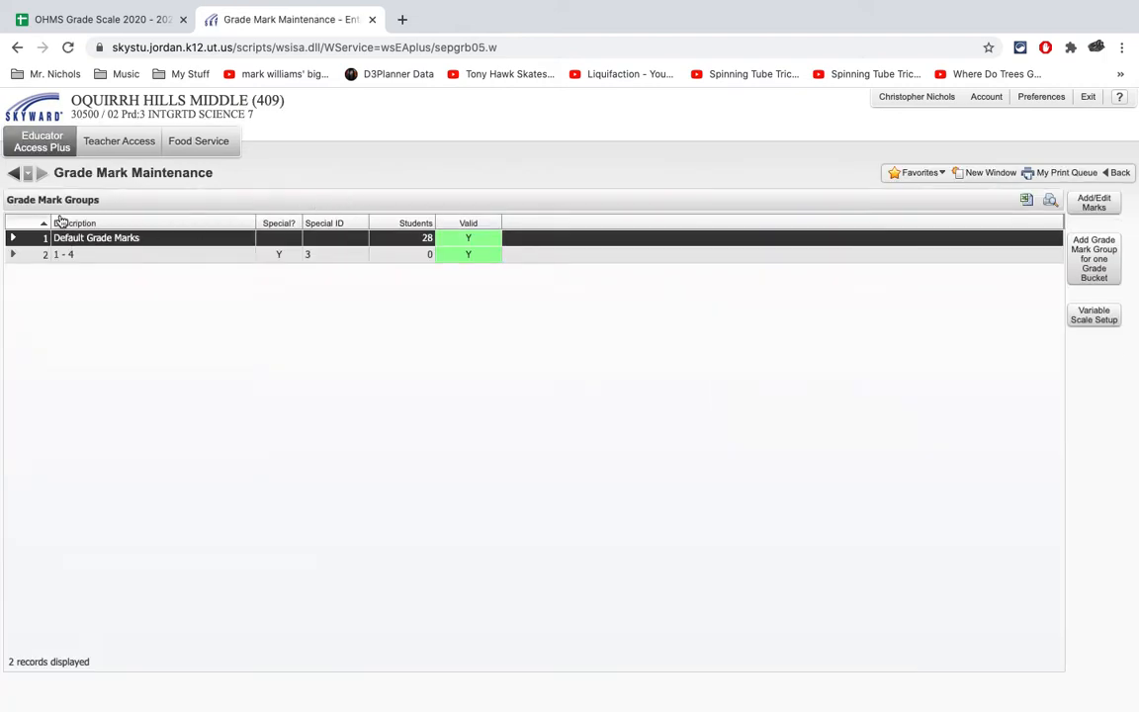
{"action": "left_click", "coordinate": [15, 173]}
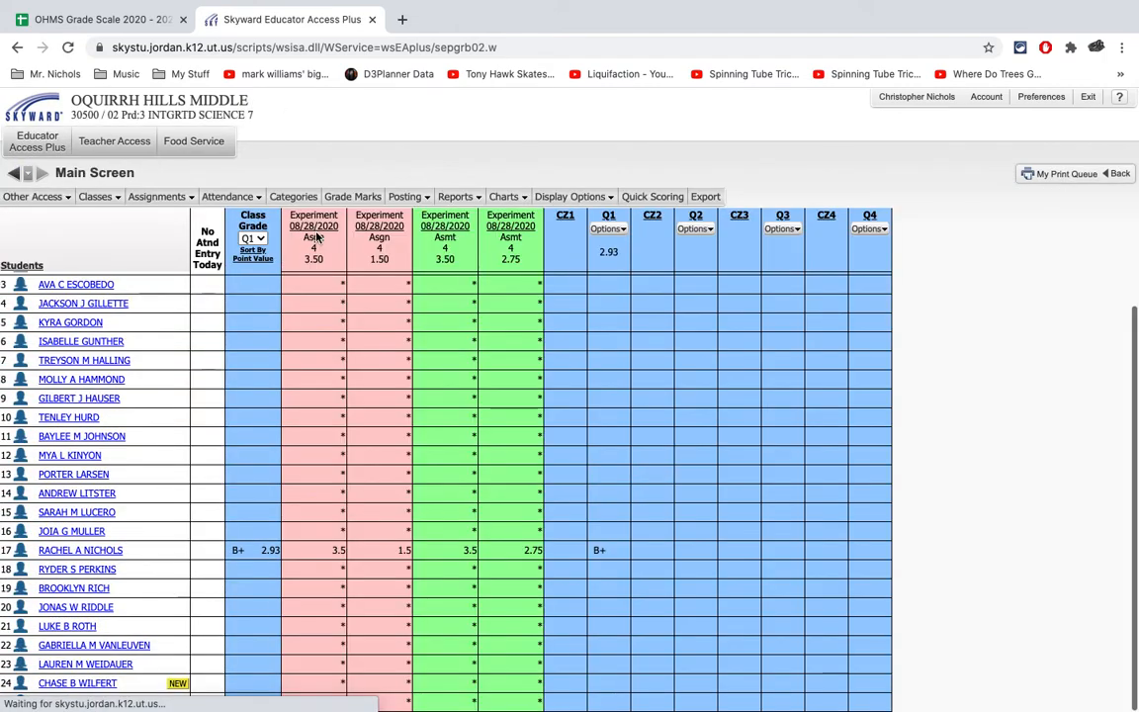
{"action": "left_click", "coordinate": [293, 195]}
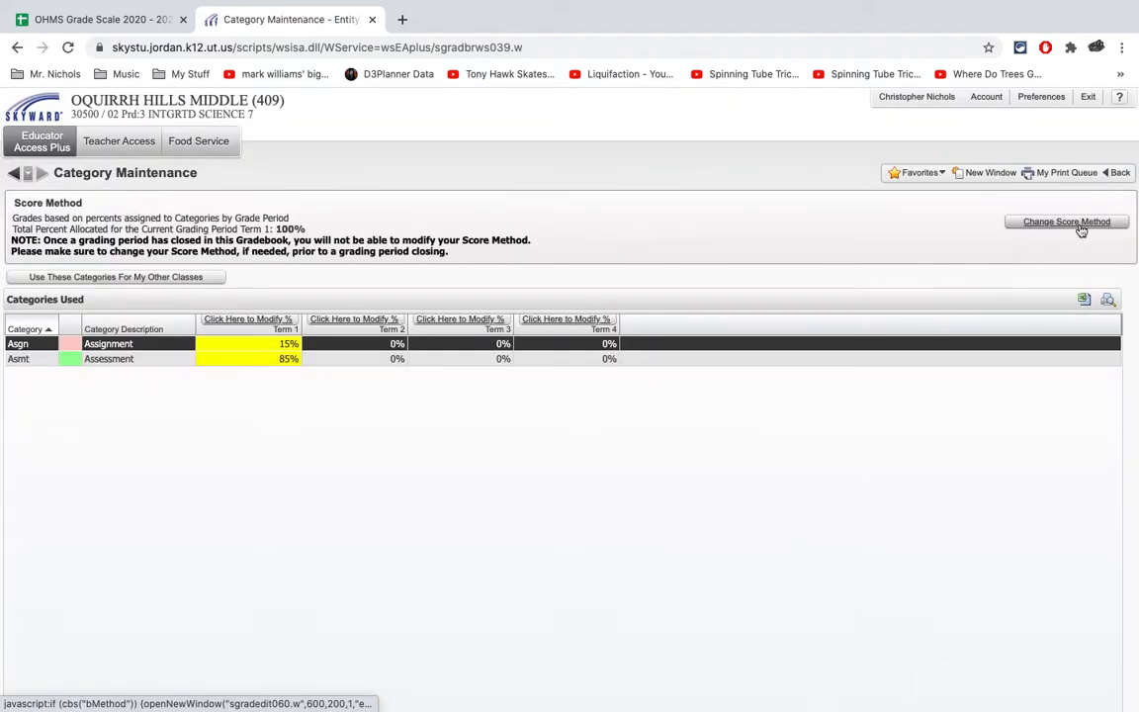
{"action": "left_click", "coordinate": [1078, 222]}
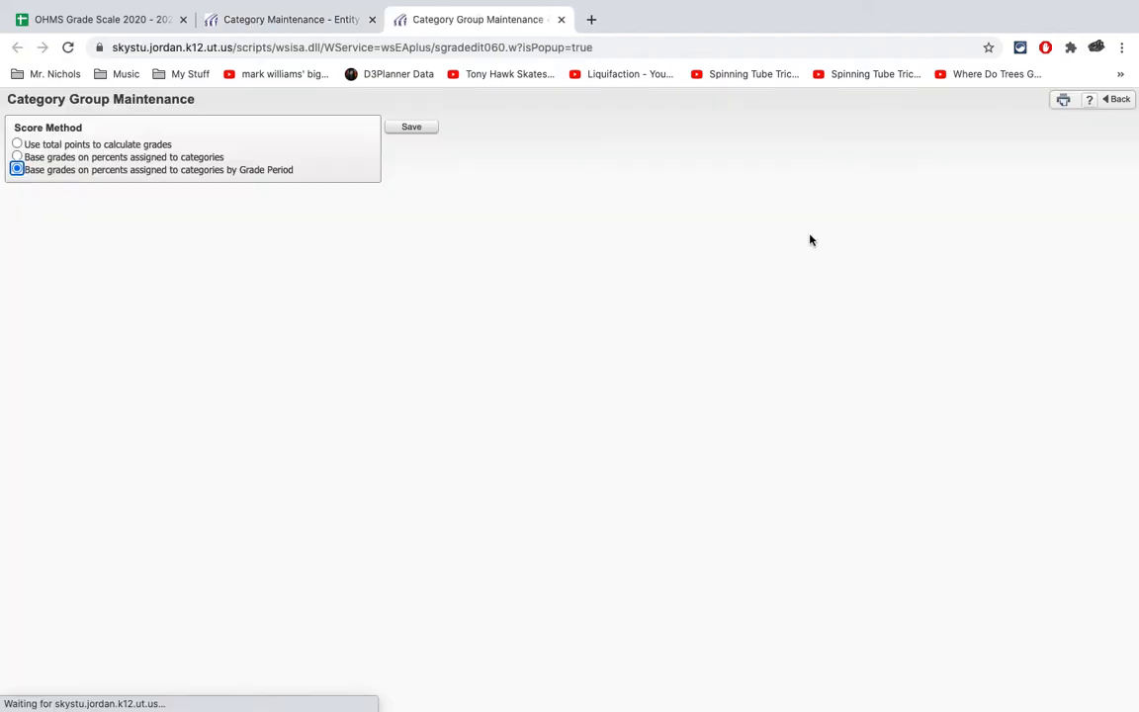
{"action": "left_click", "coordinate": [111, 145]}
{"action": "left_click", "coordinate": [411, 129]}
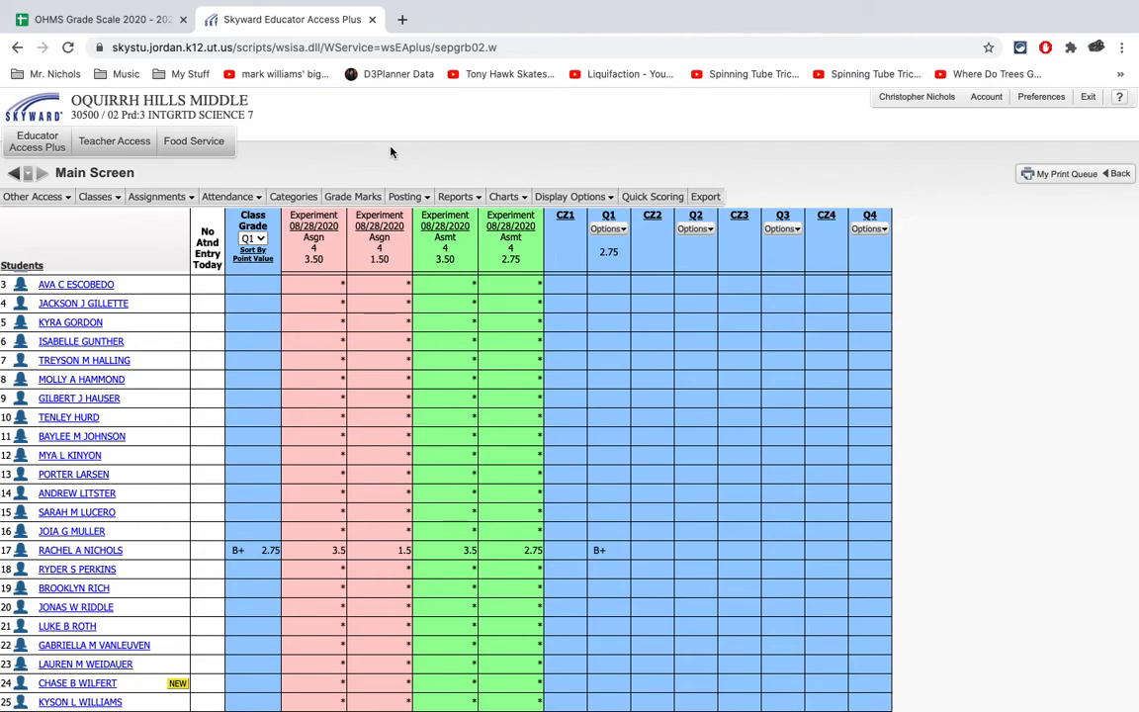
- Review the scored student's Q1 science progress report in the Student Access gradebook display, then return to the gradebook main screen
{"action": "left_click", "coordinate": [110, 550]}
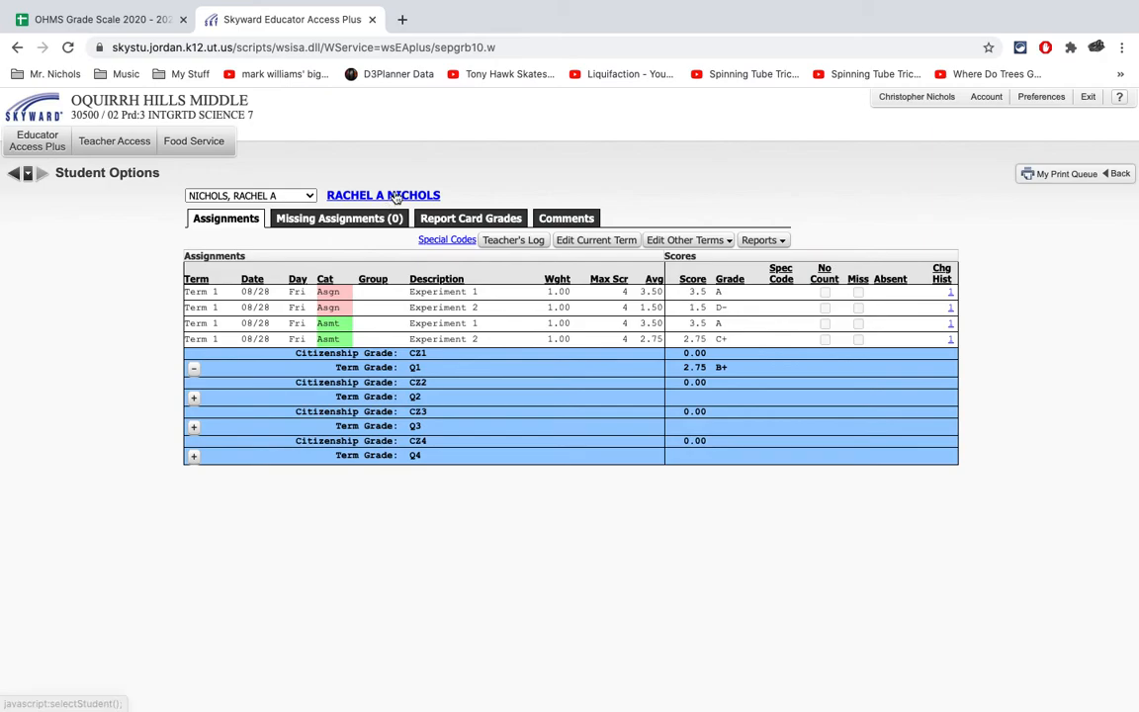
{"action": "left_click", "coordinate": [393, 197]}
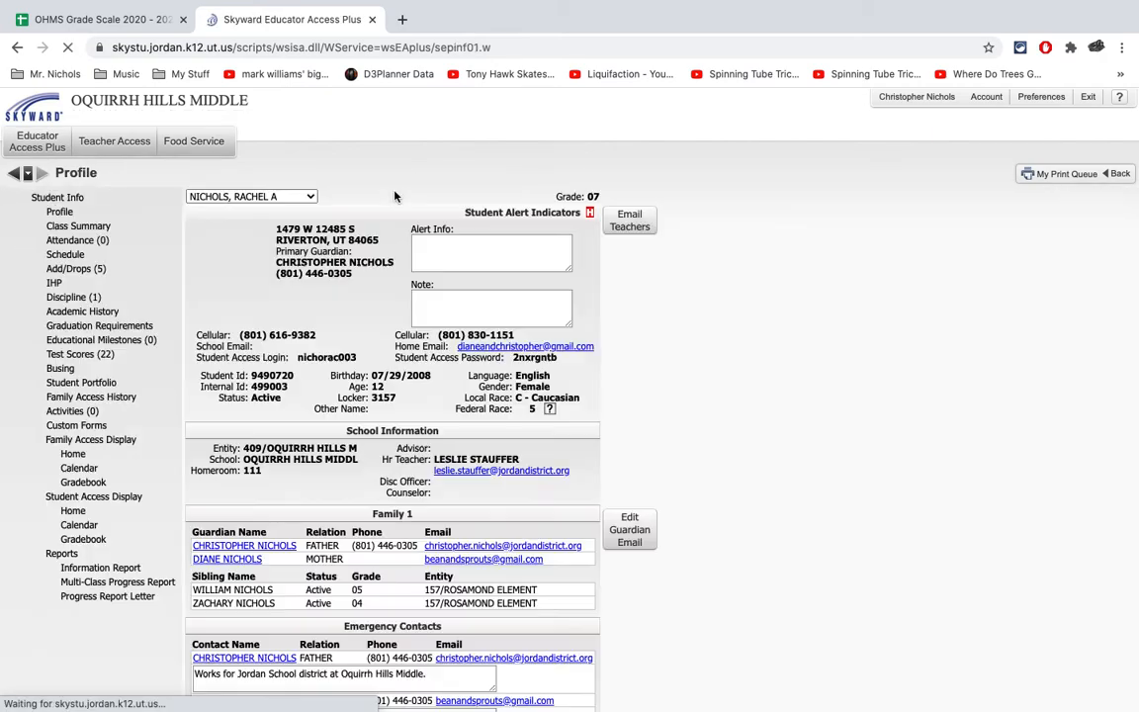
{"action": "left_click", "coordinate": [85, 540]}
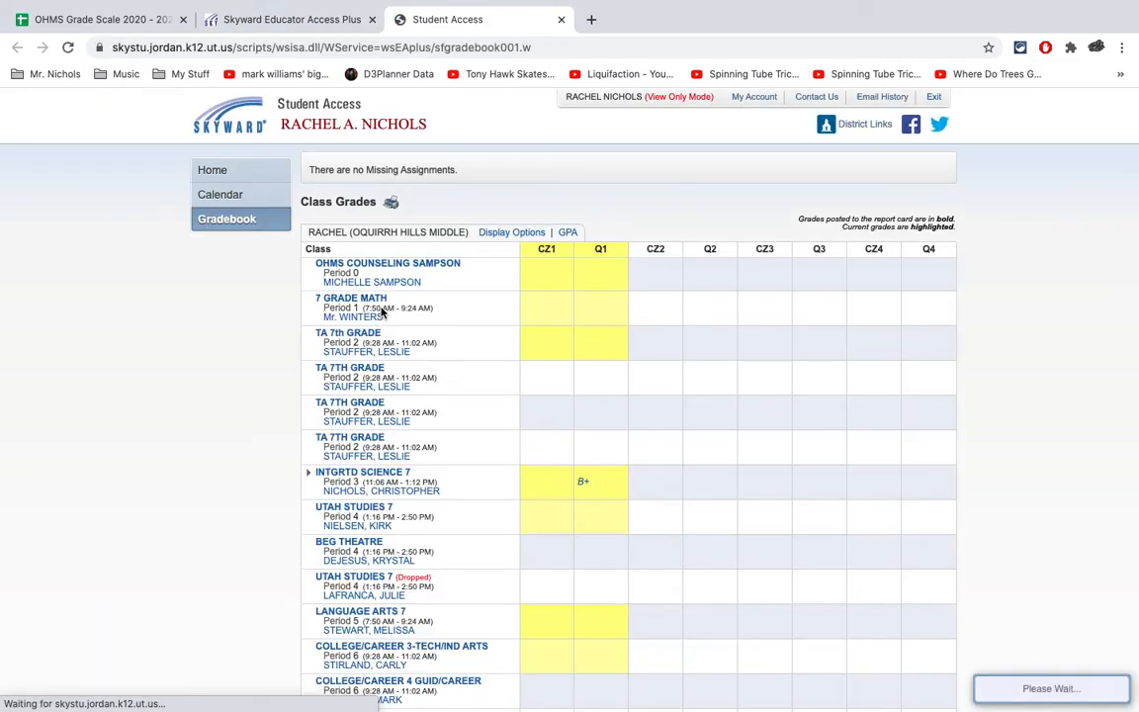
{"action": "left_click", "coordinate": [583, 482]}
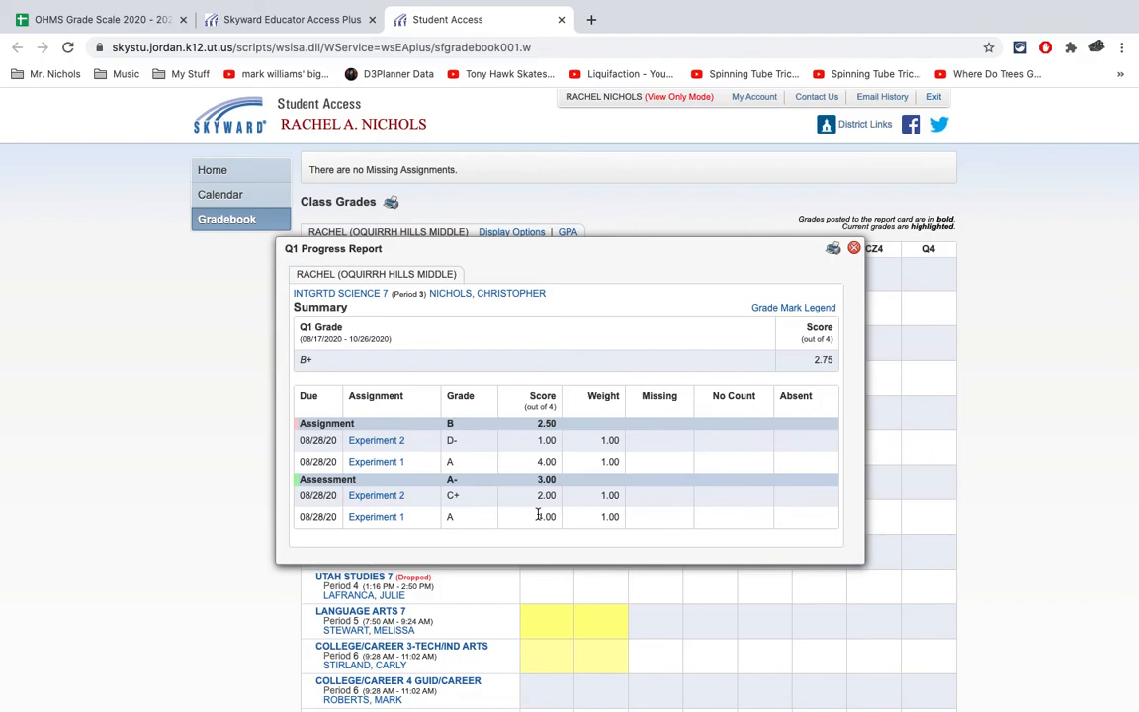
{"action": "left_click", "coordinate": [855, 249]}
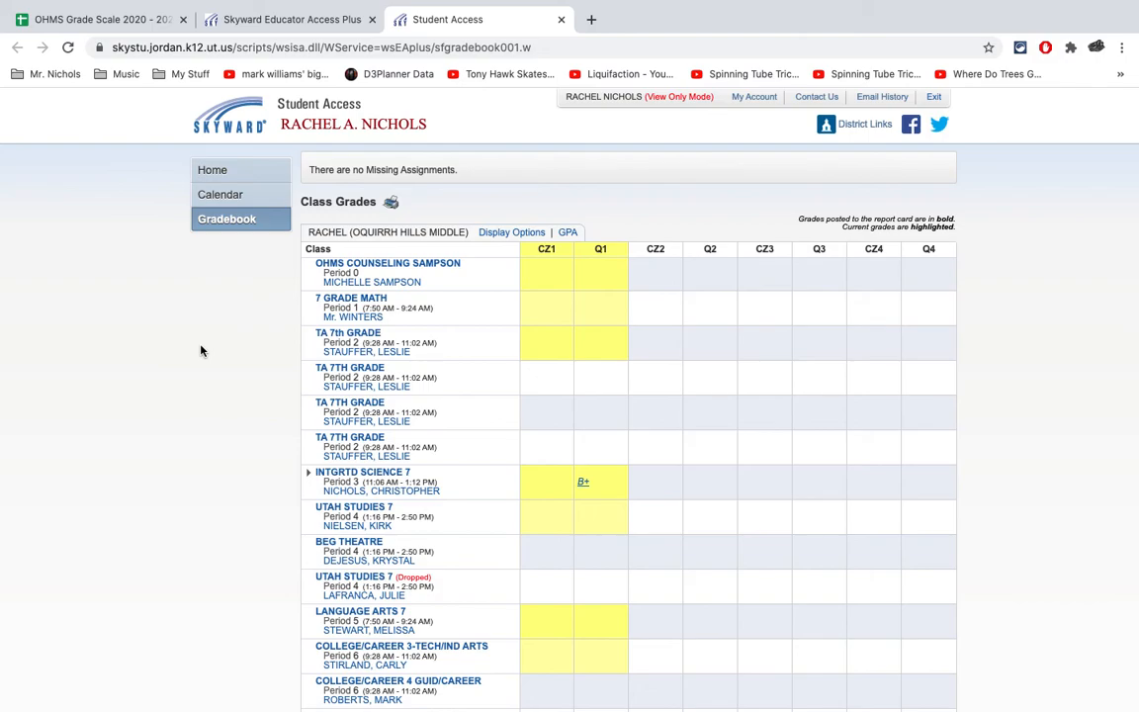
{"action": "left_click", "coordinate": [561, 21]}
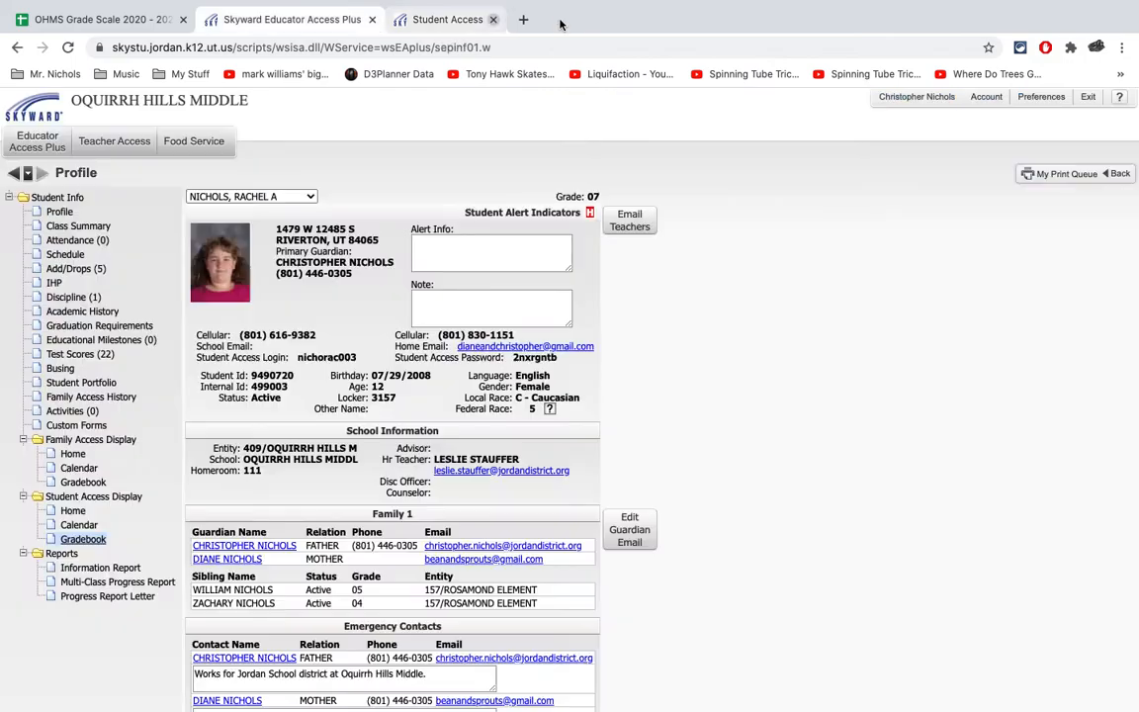
{"action": "left_click", "coordinate": [13, 174]}
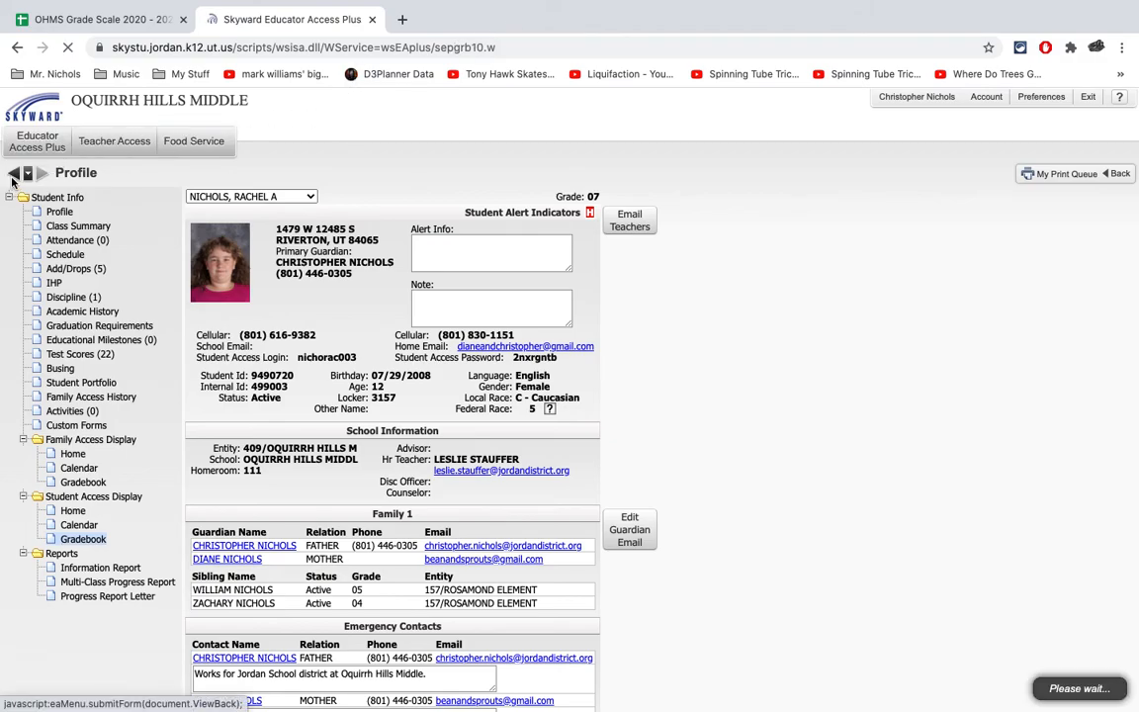
{"action": "left_click", "coordinate": [18, 176]}
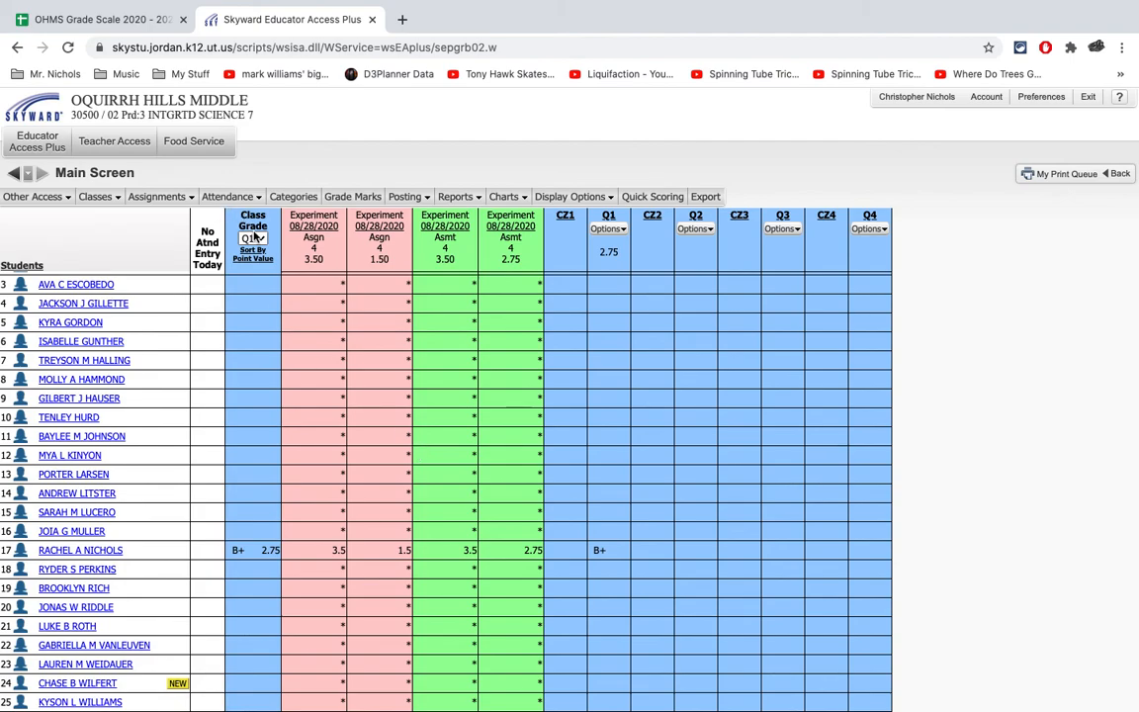
{"action": "left_click", "coordinate": [228, 197]}
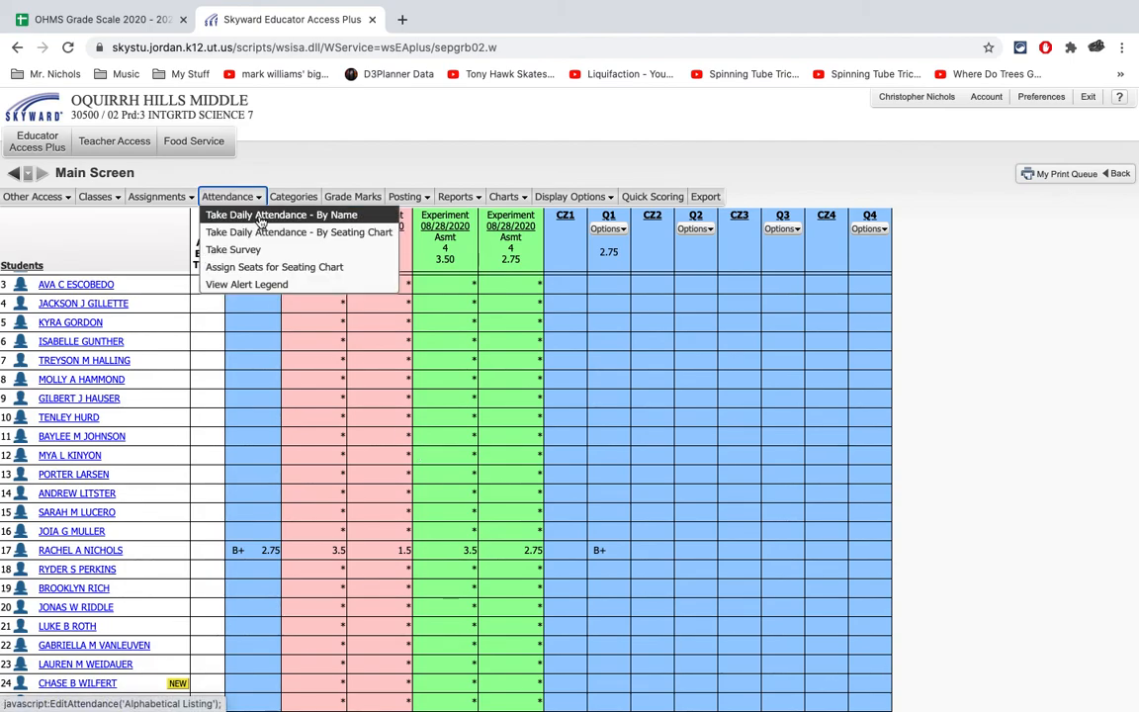
{"action": "left_click", "coordinate": [259, 217]}
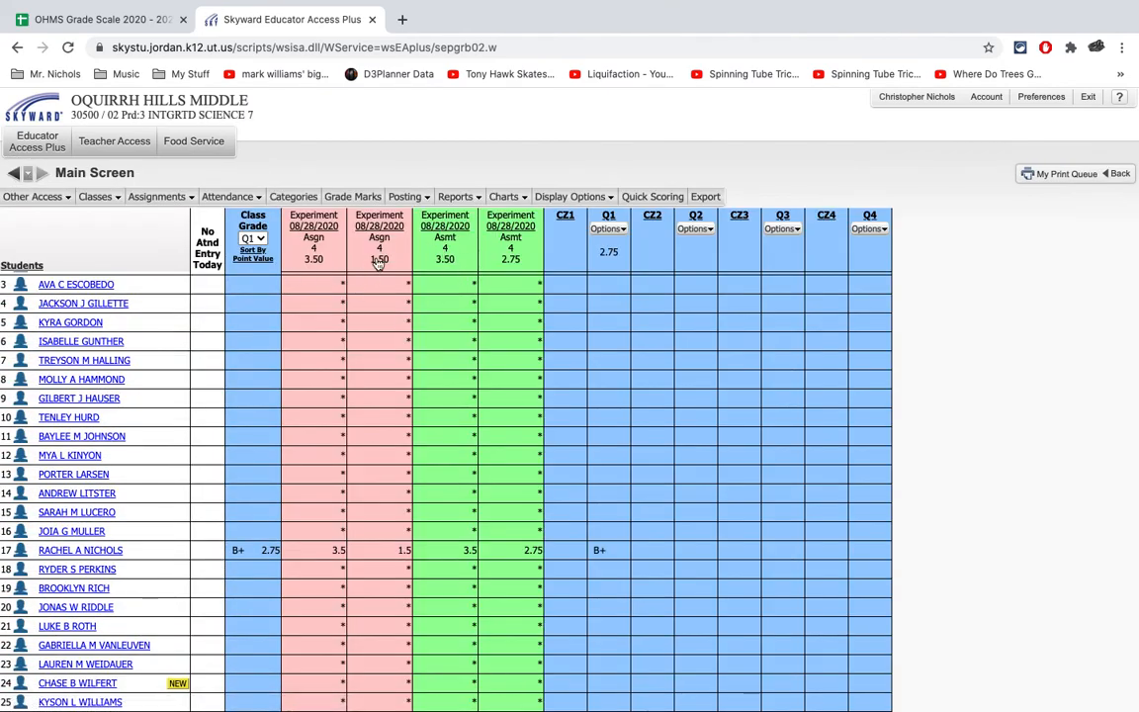
- Open the grade marks' variable scale setup and select the option to deactivate the OHMS SRG Scale
{"action": "left_click", "coordinate": [358, 197]}
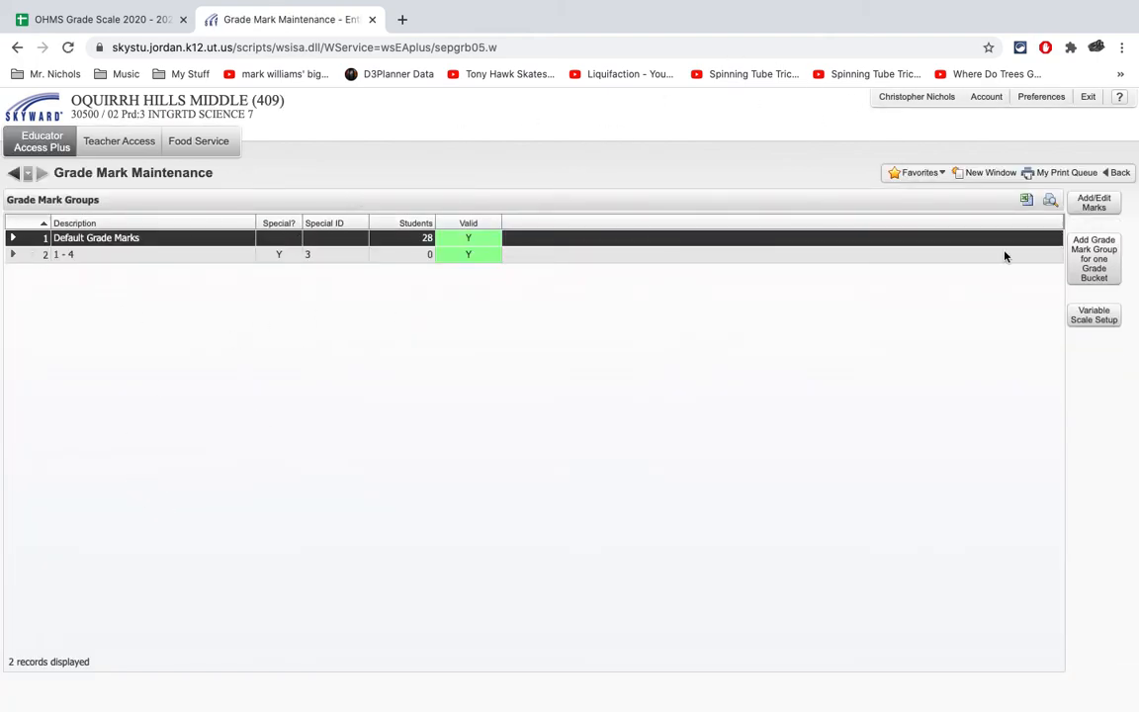
{"action": "left_click", "coordinate": [1098, 317]}
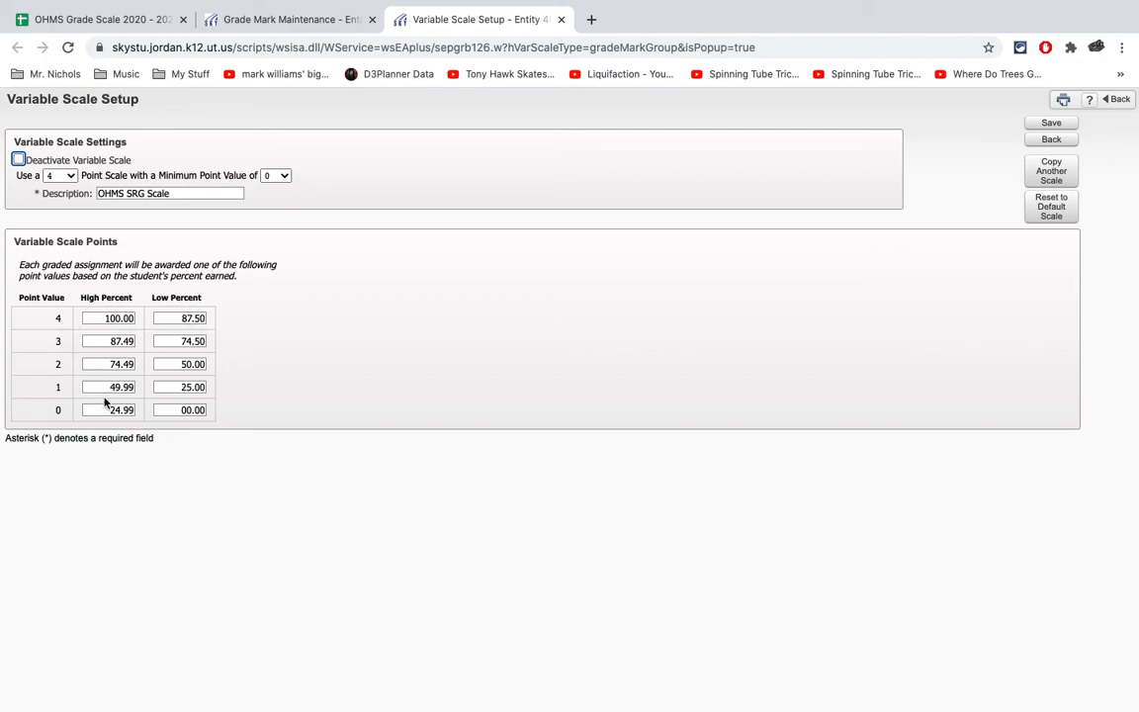
{"action": "left_click", "coordinate": [16, 165]}
{"action": "left_click", "coordinate": [18, 159]}
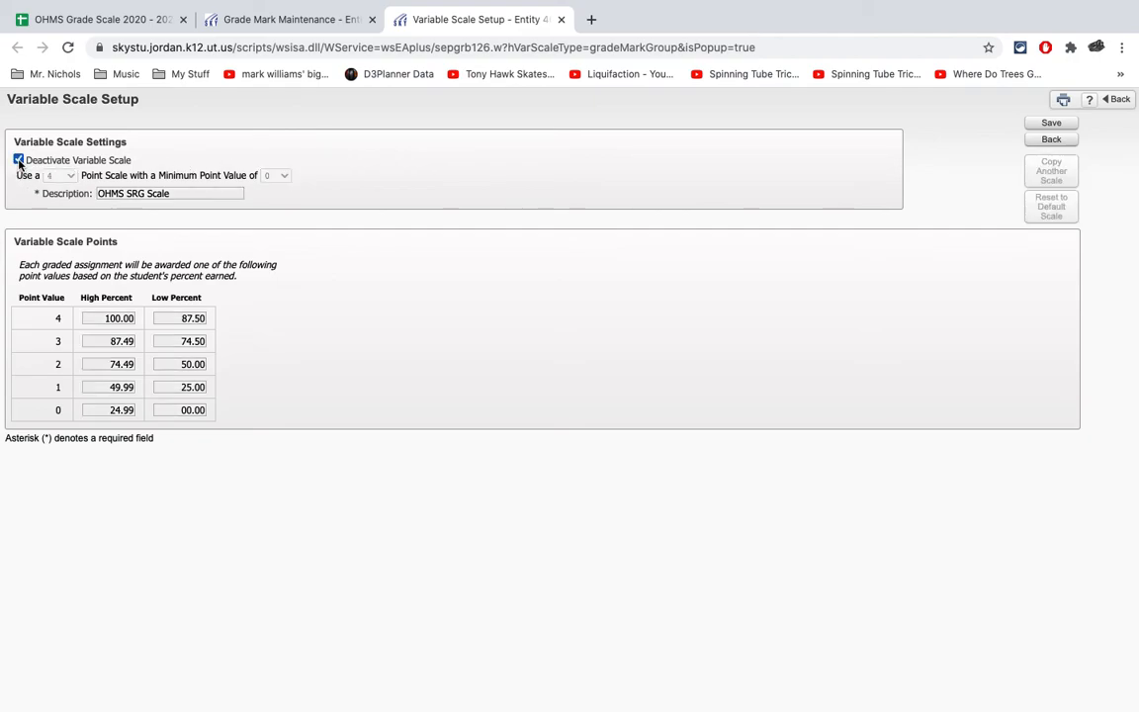